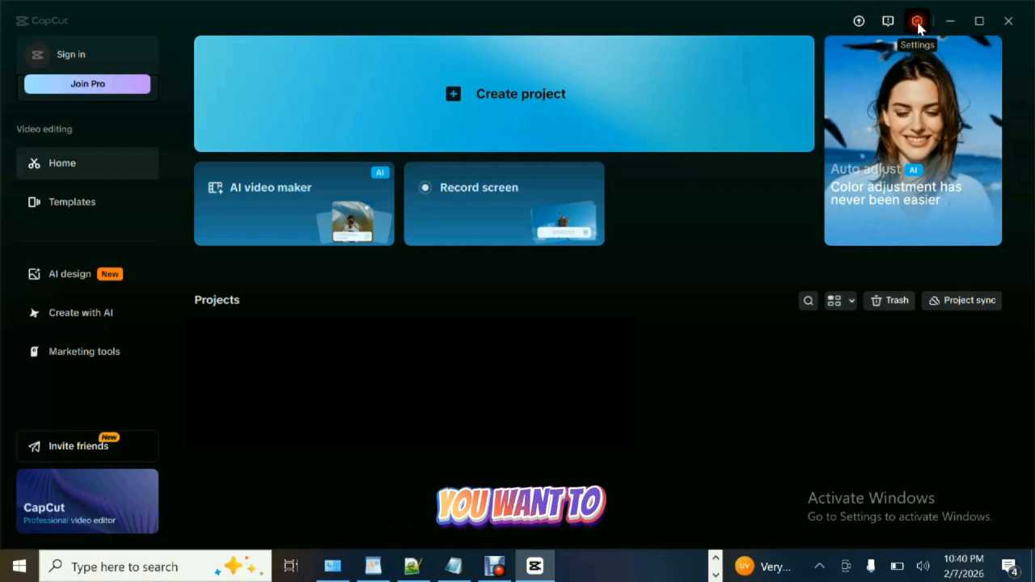
- Open the draft settings and pick the CapCut Drafts folder as the location for saving projects
click(917, 22)
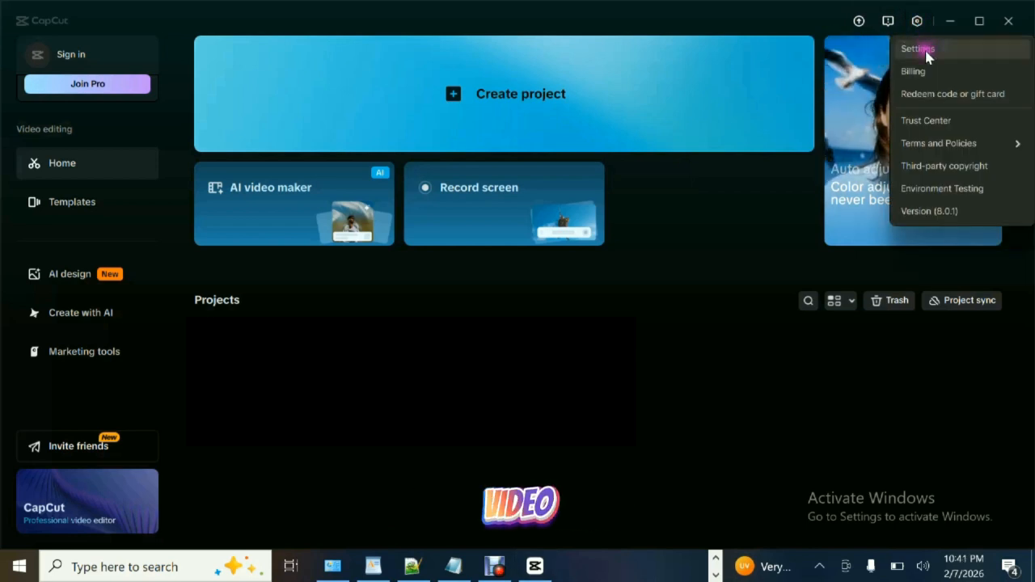
click(926, 51)
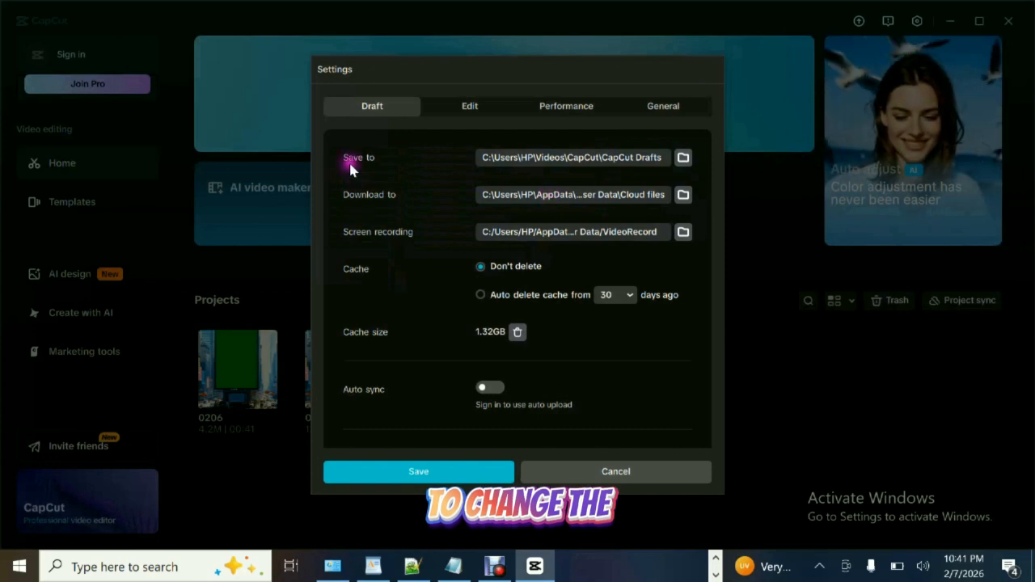
click(684, 157)
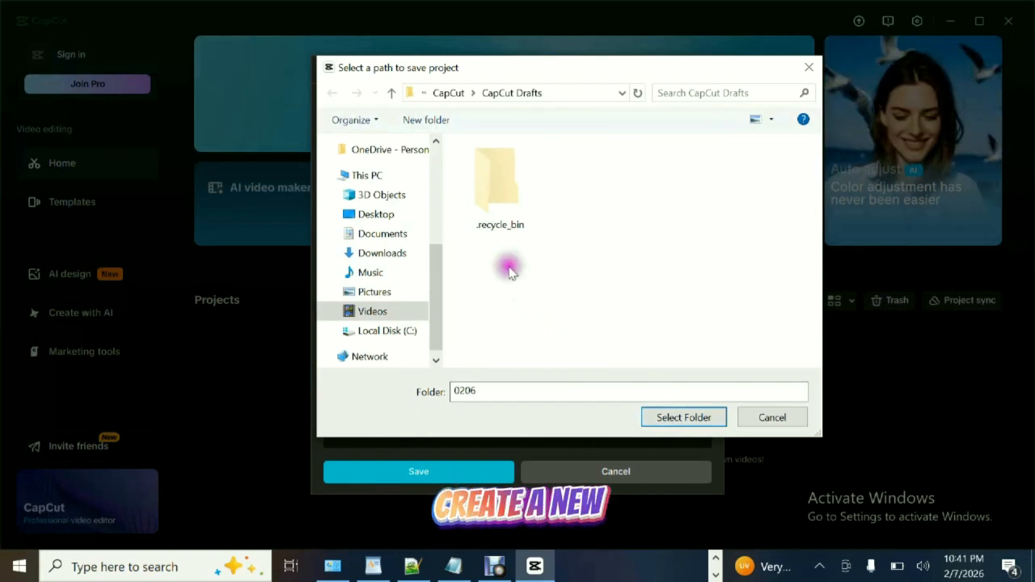
click(465, 390)
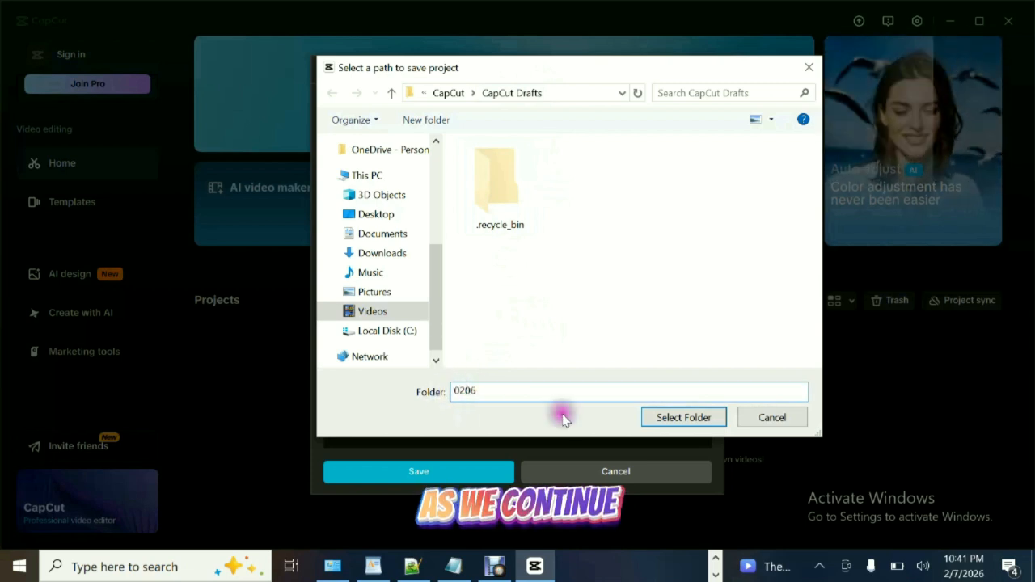
click(683, 417)
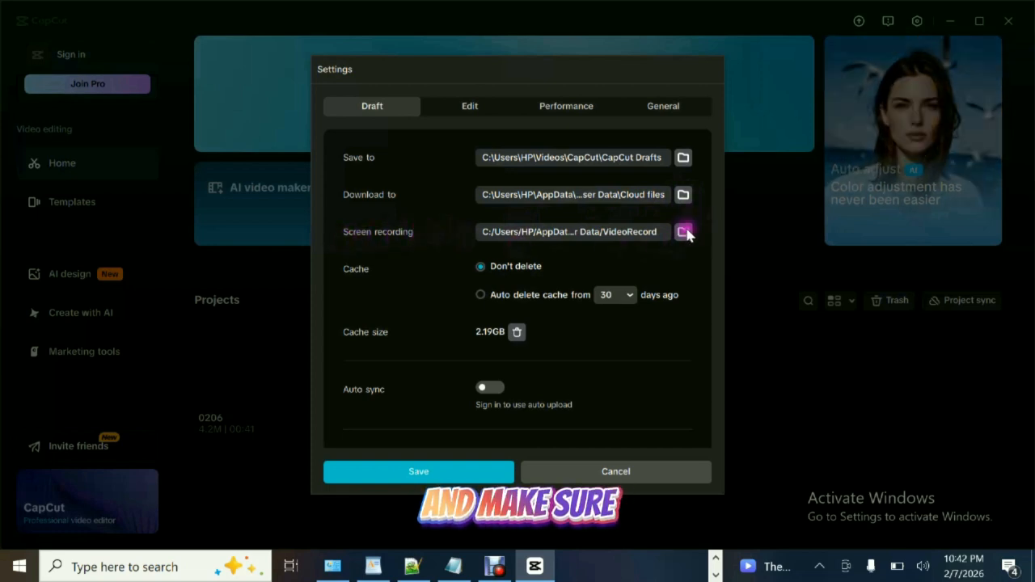
- Set the cache to auto delete from 30 days ago and save the settings
click(532, 268)
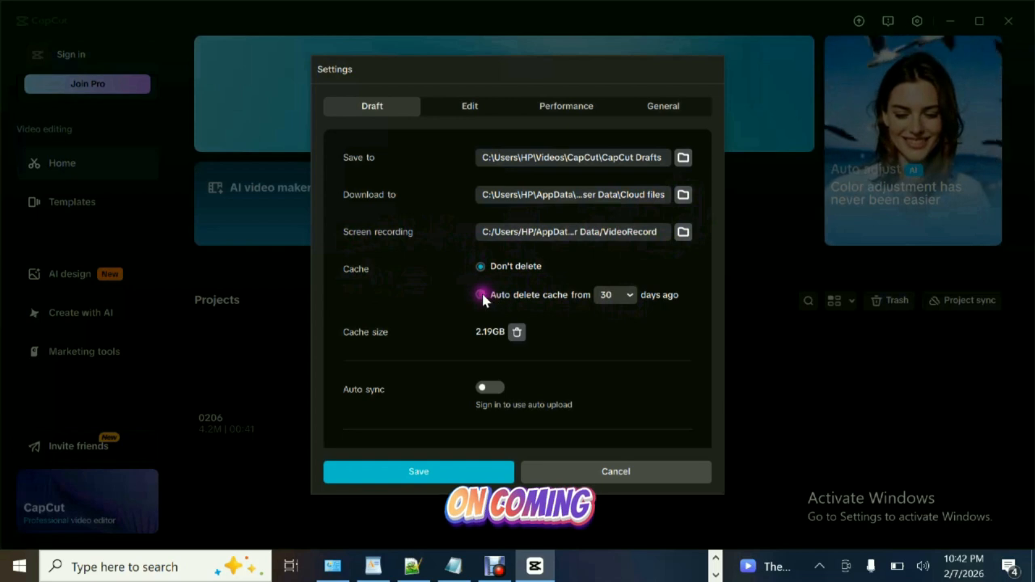
click(631, 295)
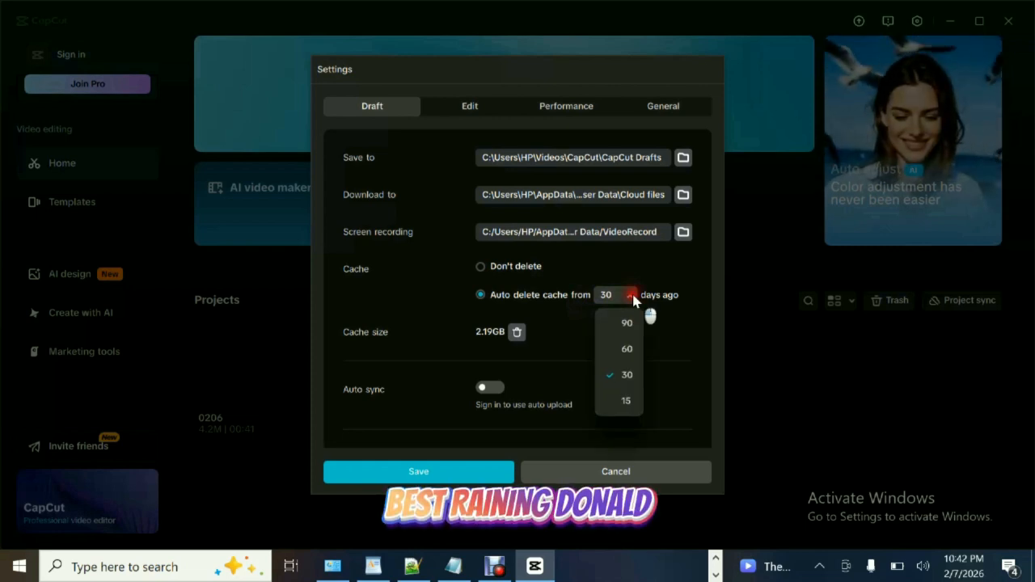
click(631, 295)
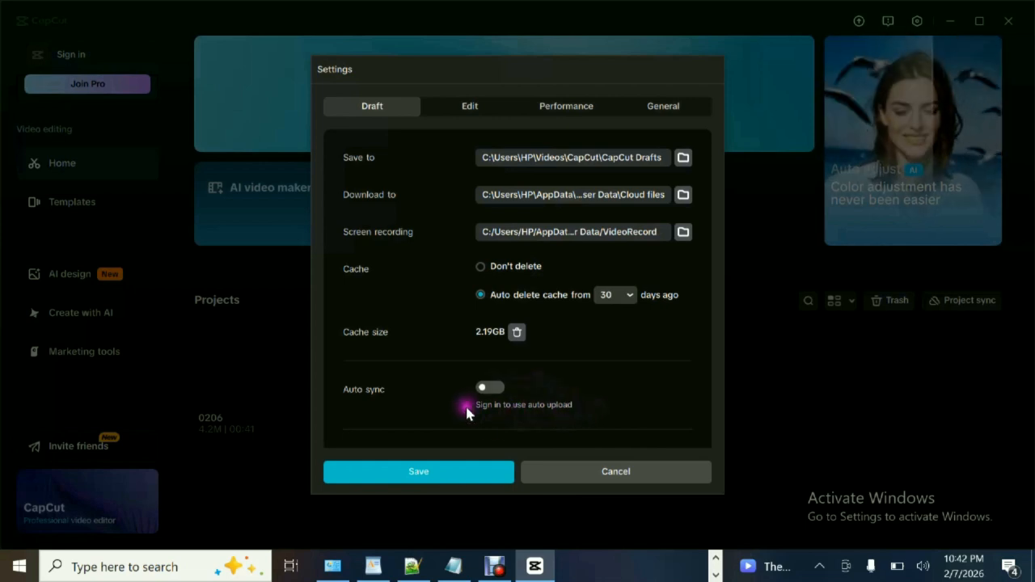
click(445, 473)
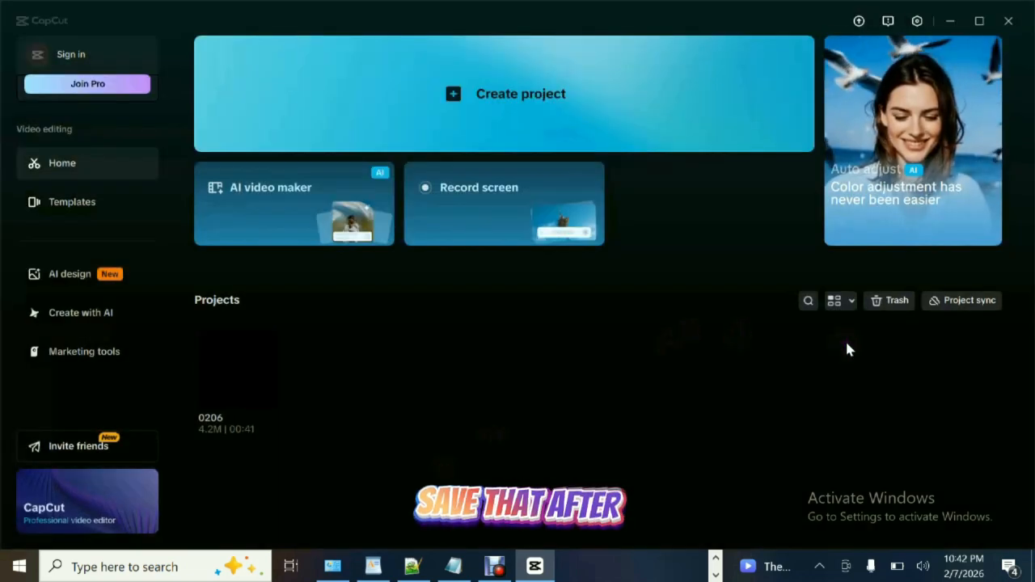
- Check the project search and project sync options on the home screen, and start a new project
click(806, 302)
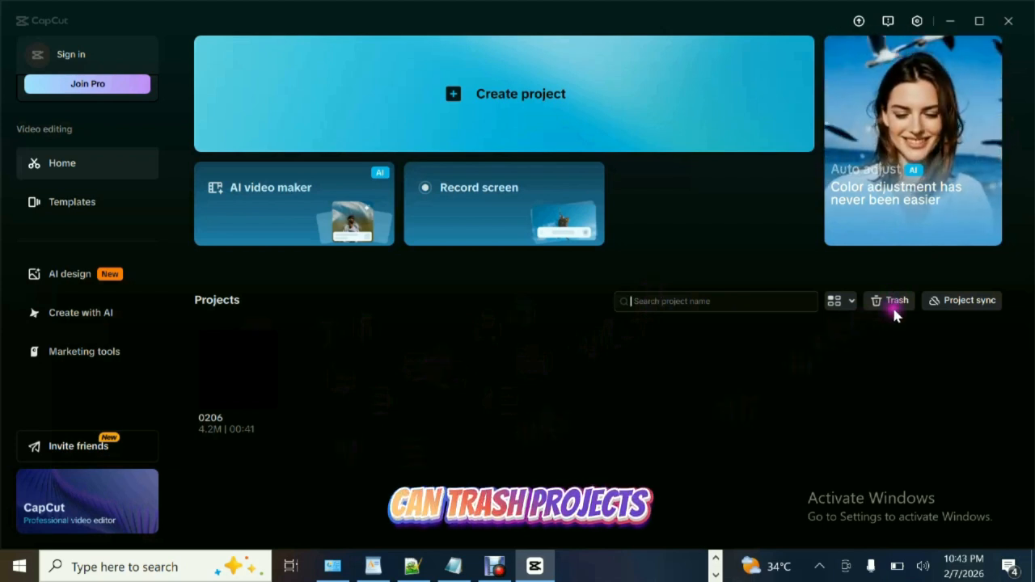
click(980, 300)
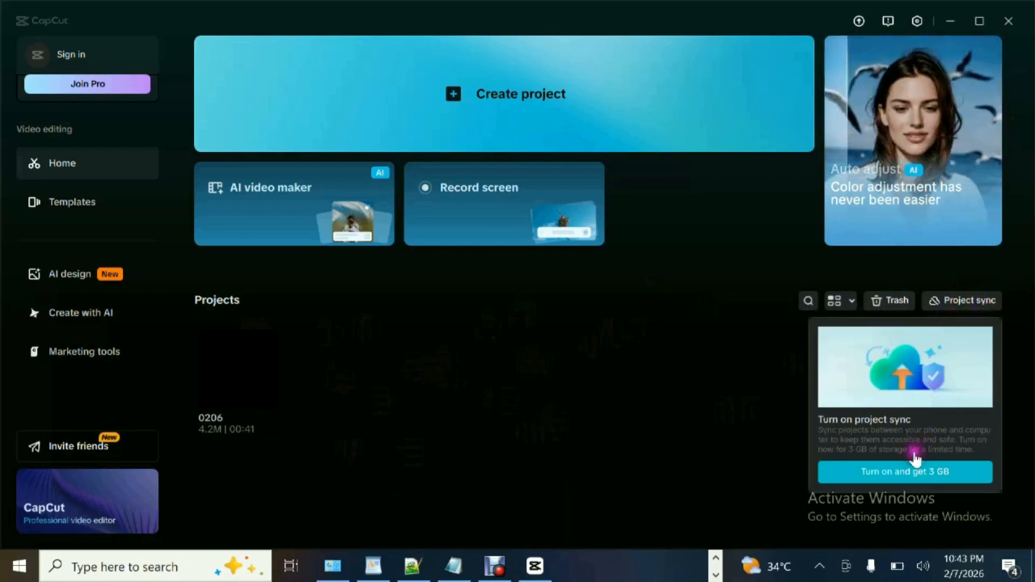
click(609, 457)
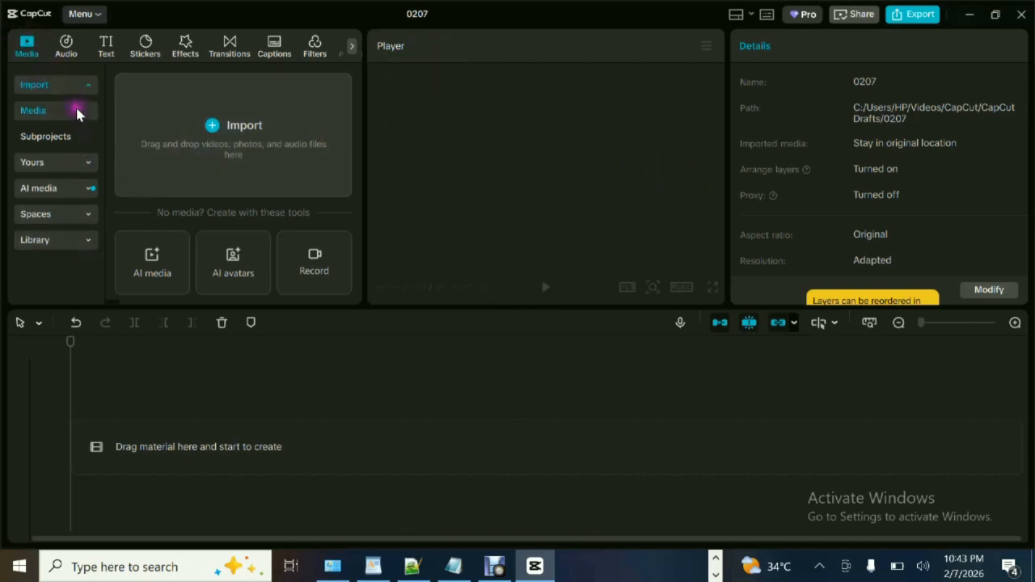
- Examine the audio library and the text presets, text effects and text templates
click(66, 47)
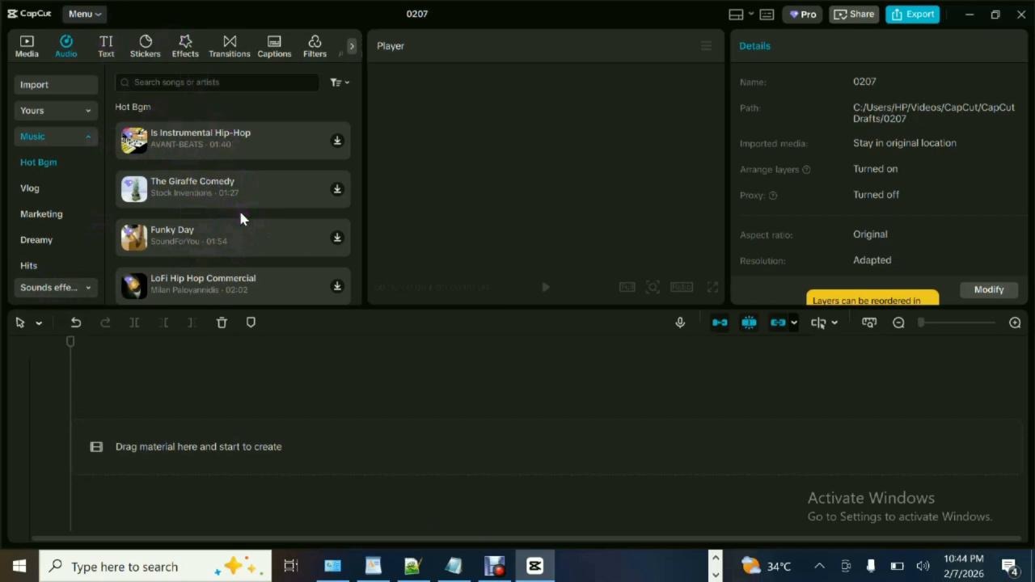
click(105, 46)
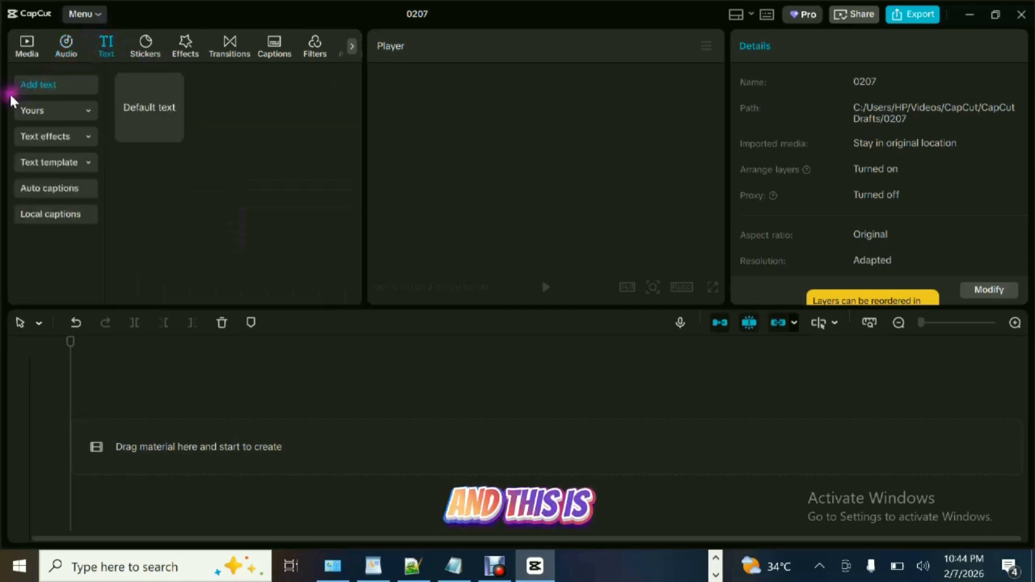
click(90, 114)
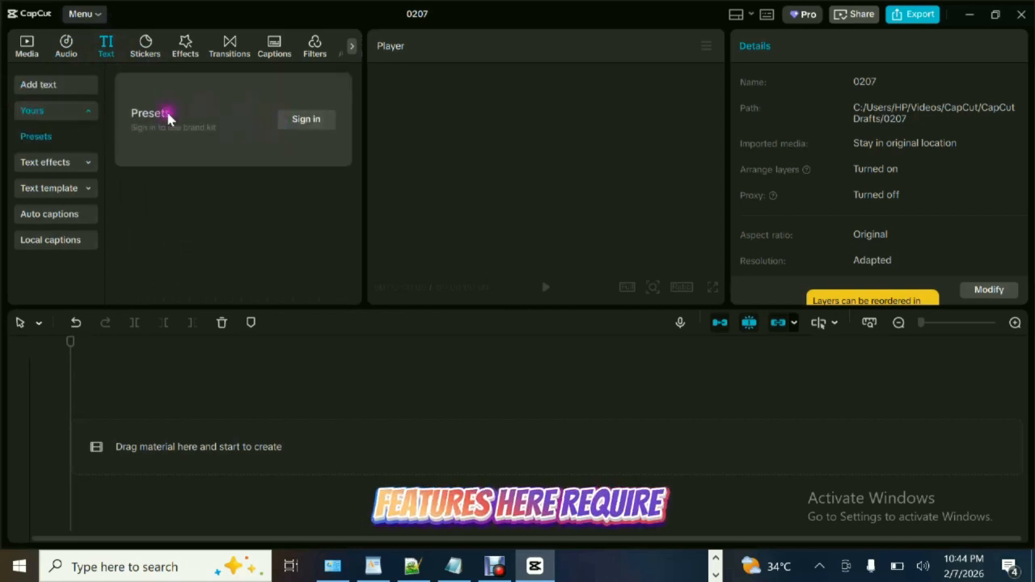
click(88, 110)
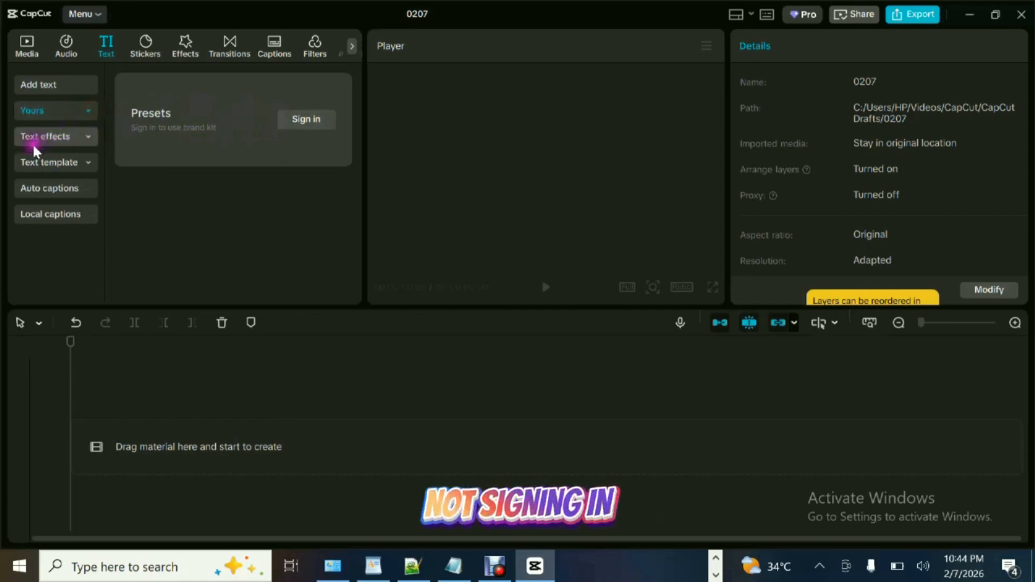
click(88, 139)
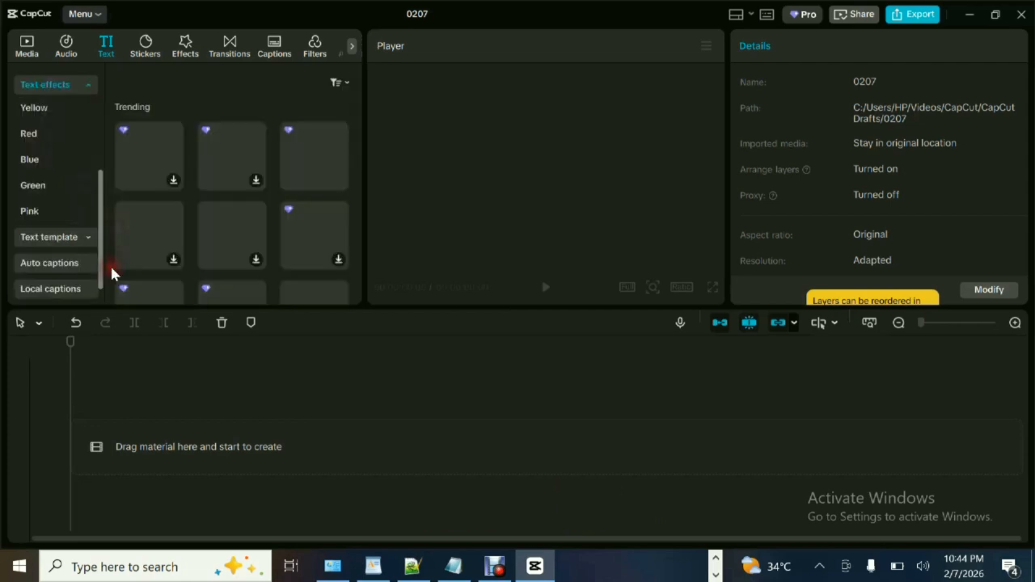
click(15, 240)
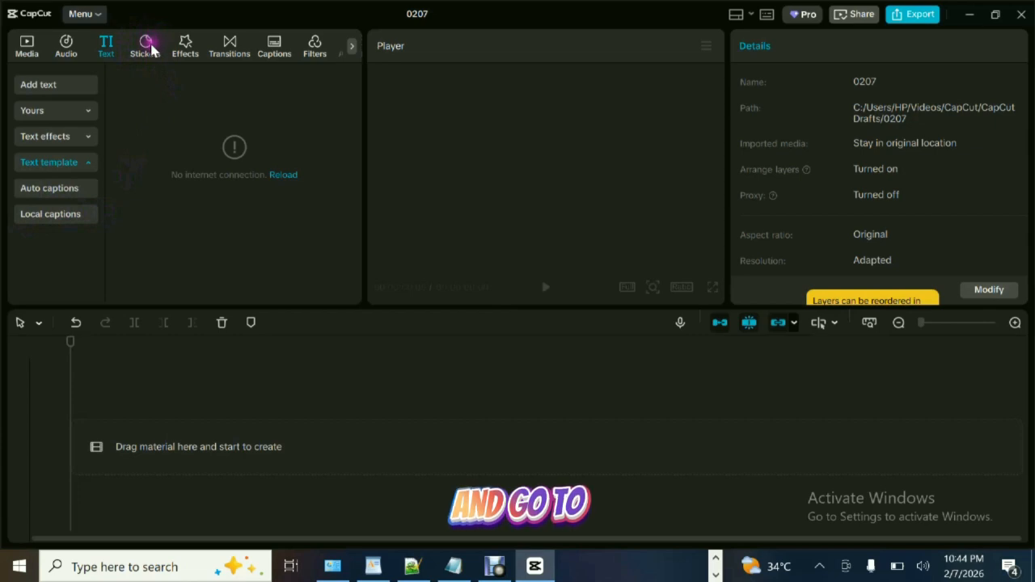
- Browse the sticker library, view its LOVE category and check the system's hidden status icons
click(147, 45)
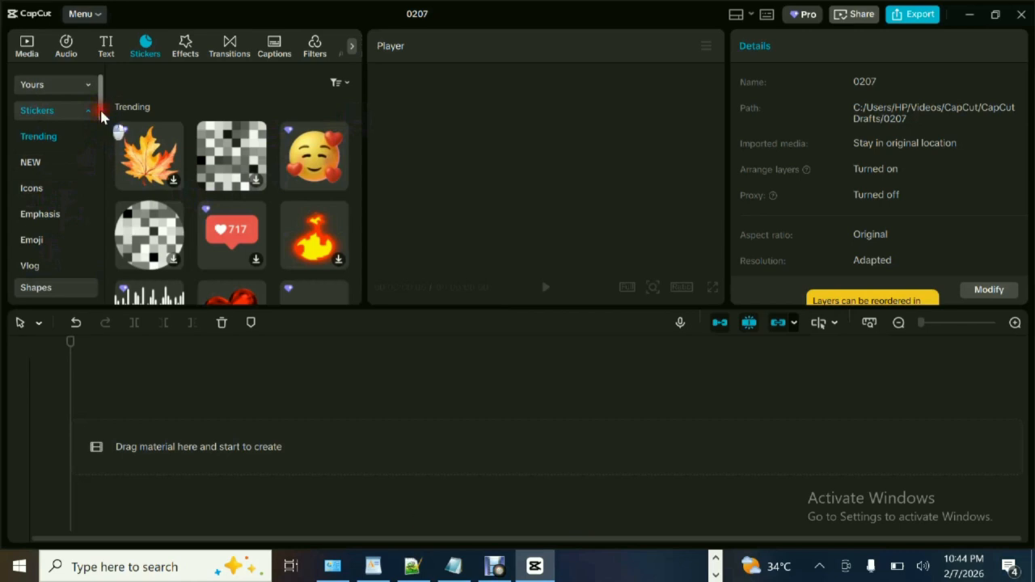
scroll(101, 121, down, 5)
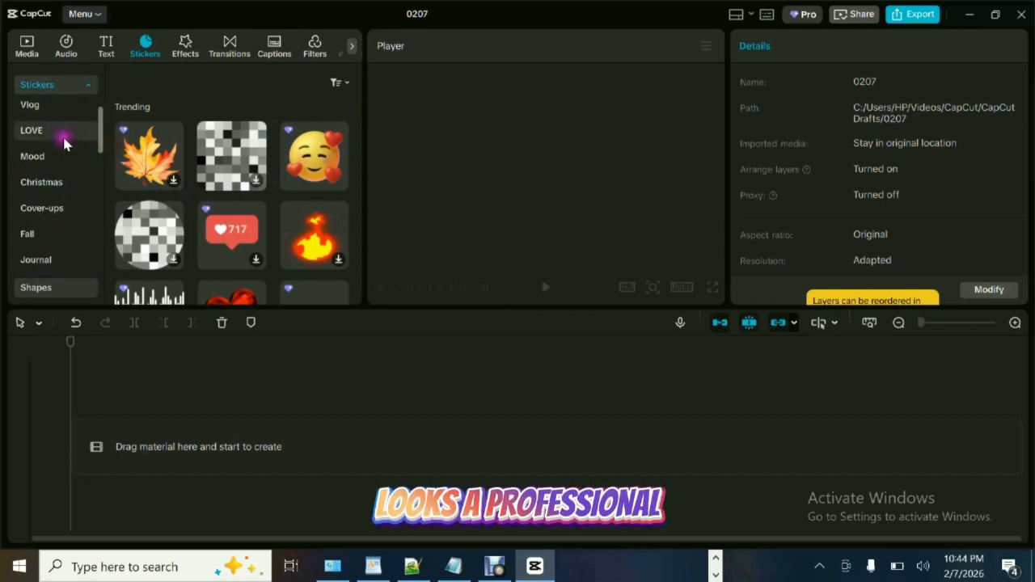
click(56, 133)
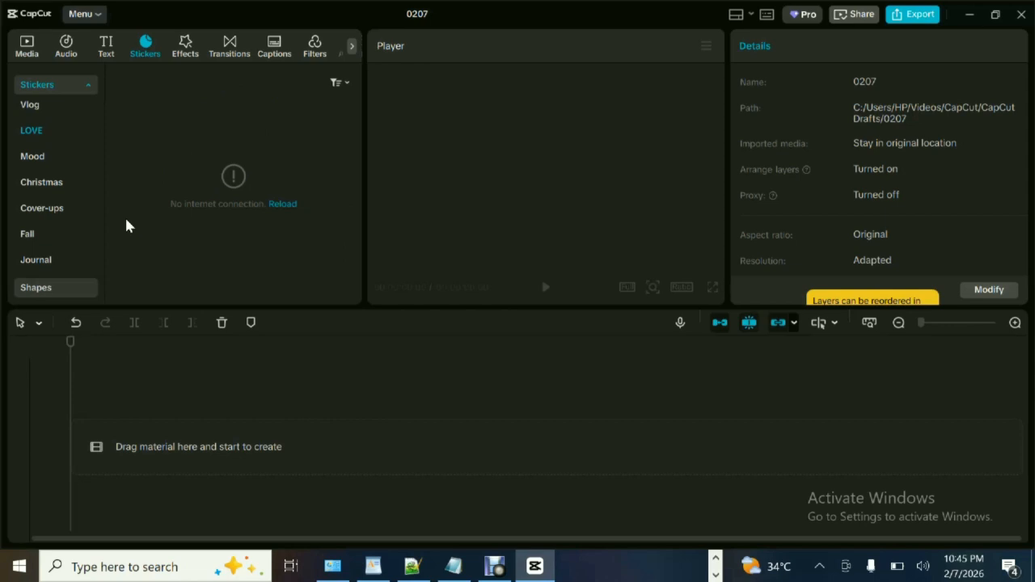
click(819, 566)
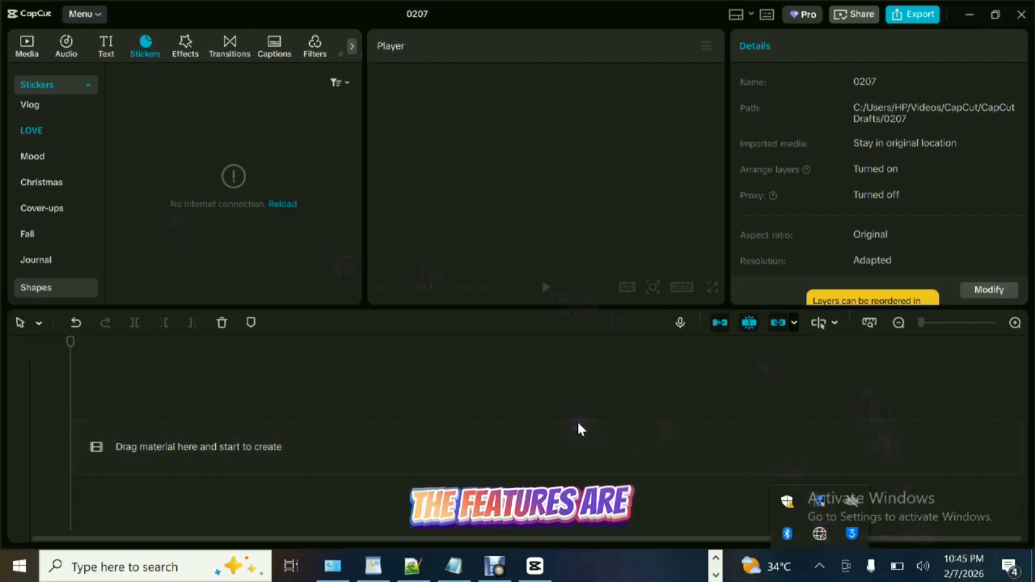
- Browse the video effects library and search it for "super"
click(186, 46)
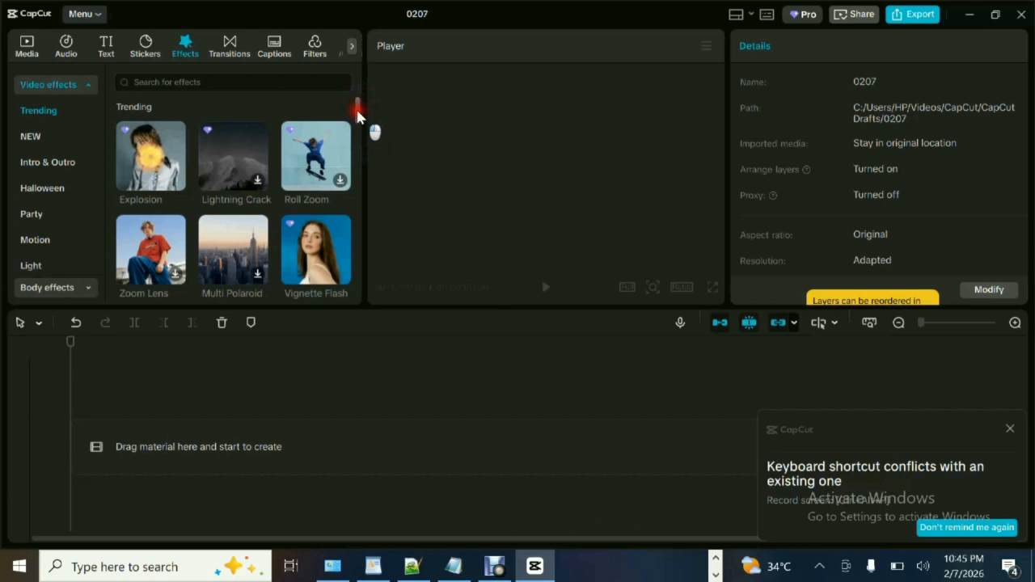
click(233, 82)
text(di)
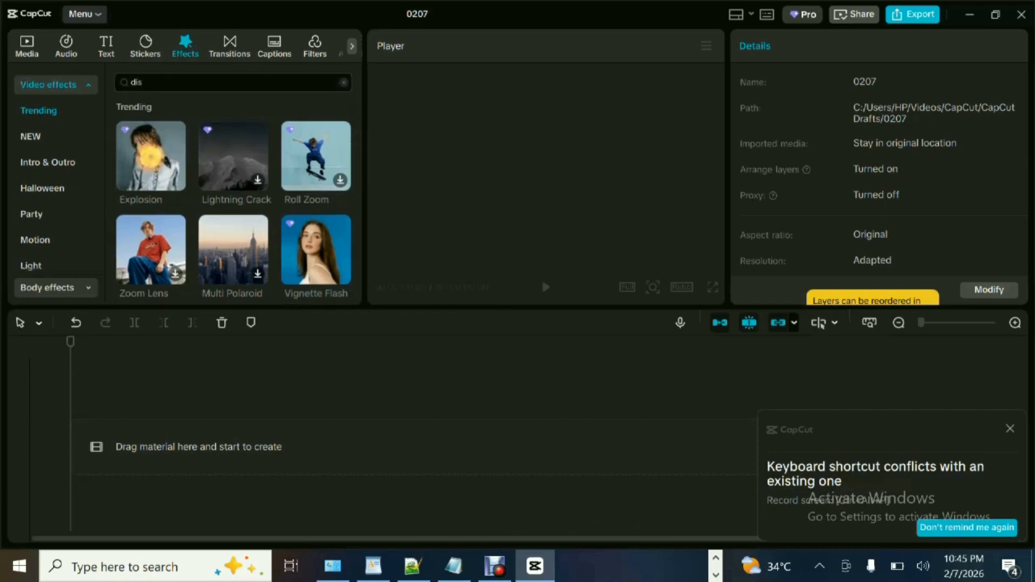
text(s)
key(BackSpace)
key(BackSpace)
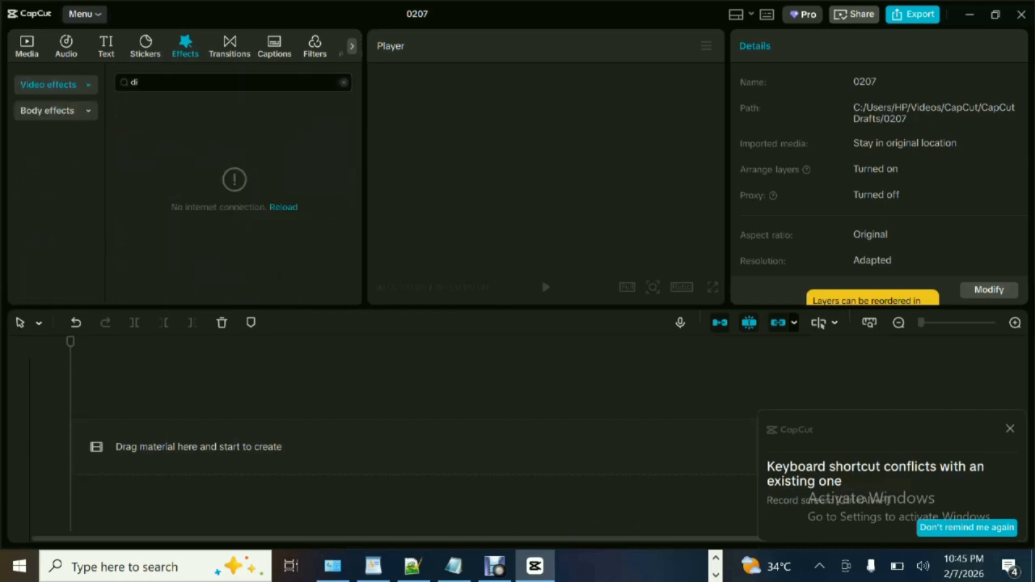
key(BackSpace)
text(s)
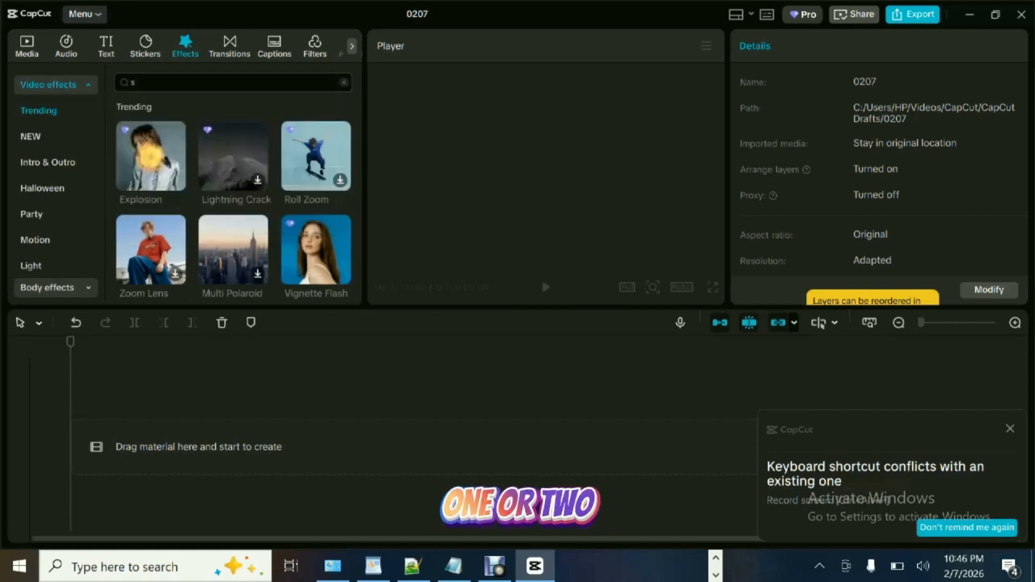
text(up)
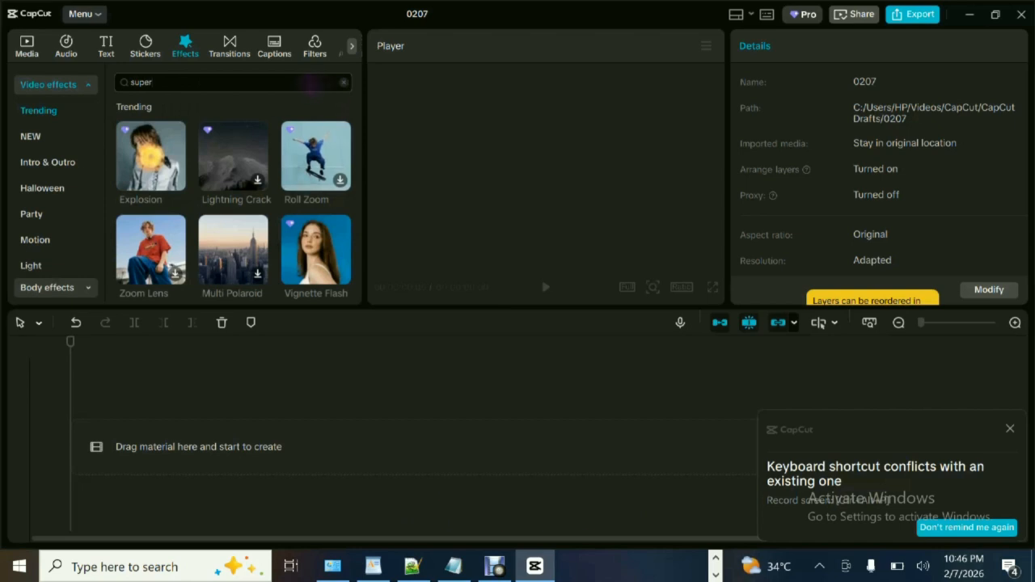
text(er)
key(Return)
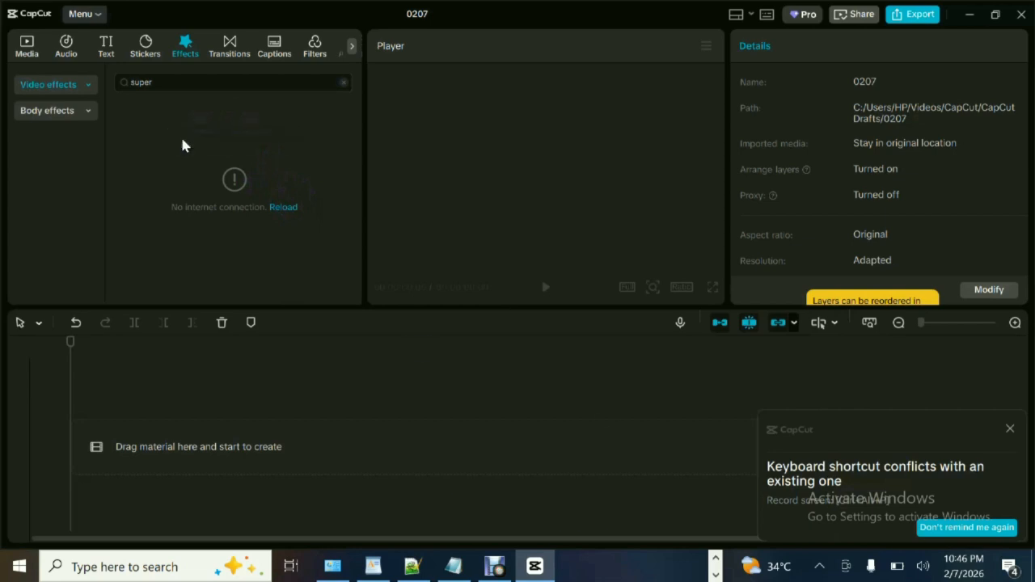
- Connect the computer to the techzat.com Wi-Fi network and reload the effects search
click(819, 566)
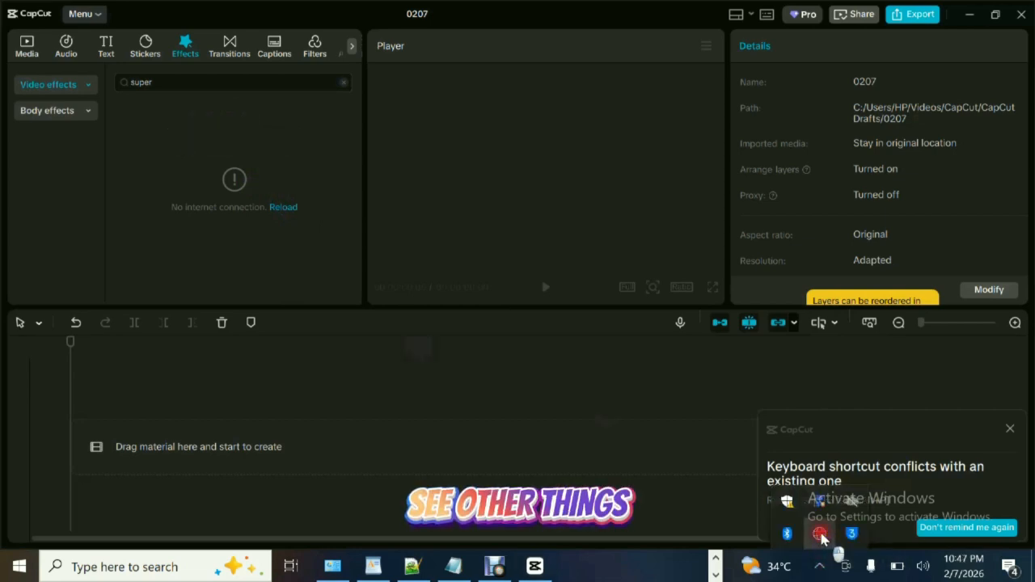
click(820, 534)
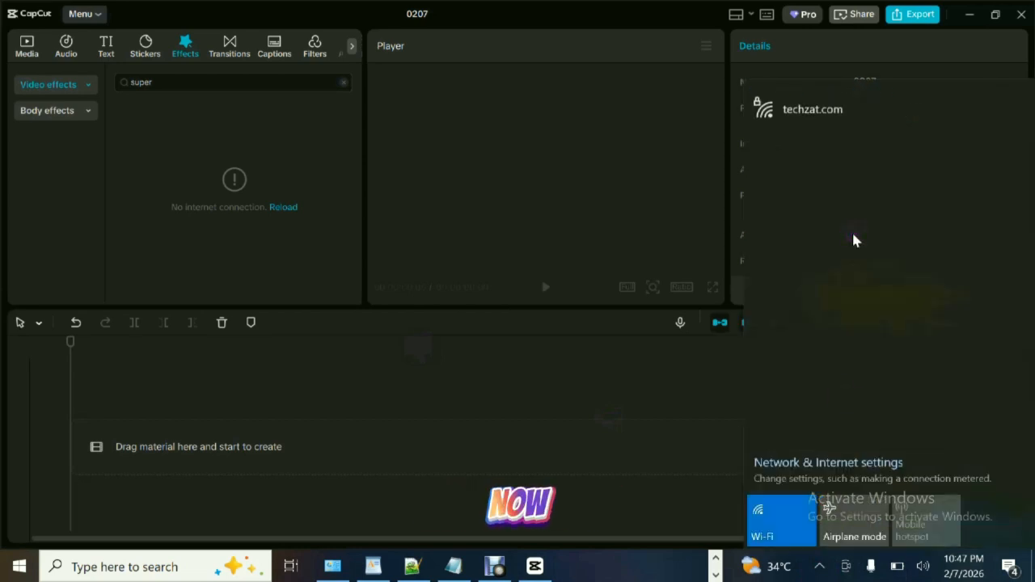
click(830, 102)
click(938, 181)
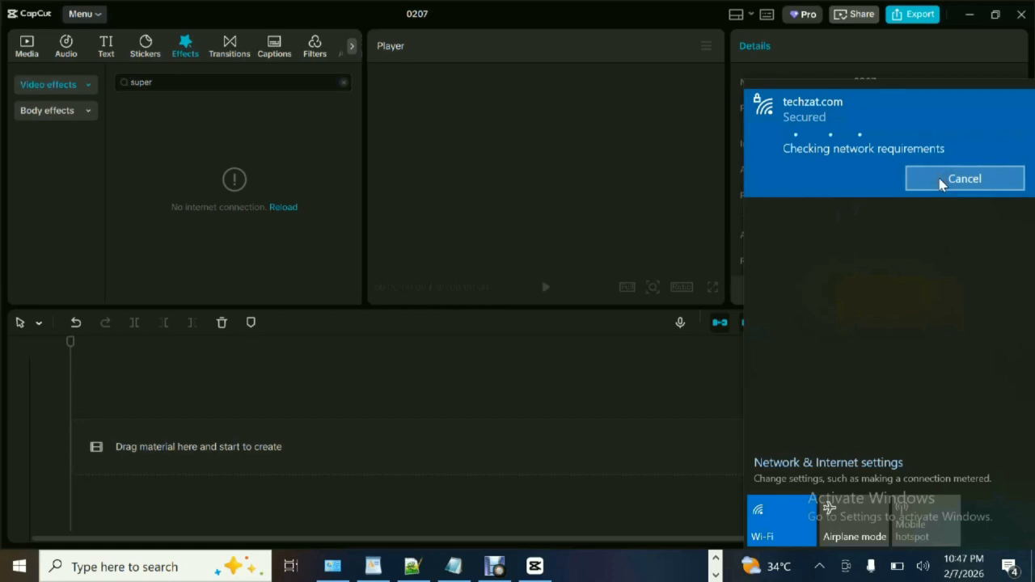
click(308, 173)
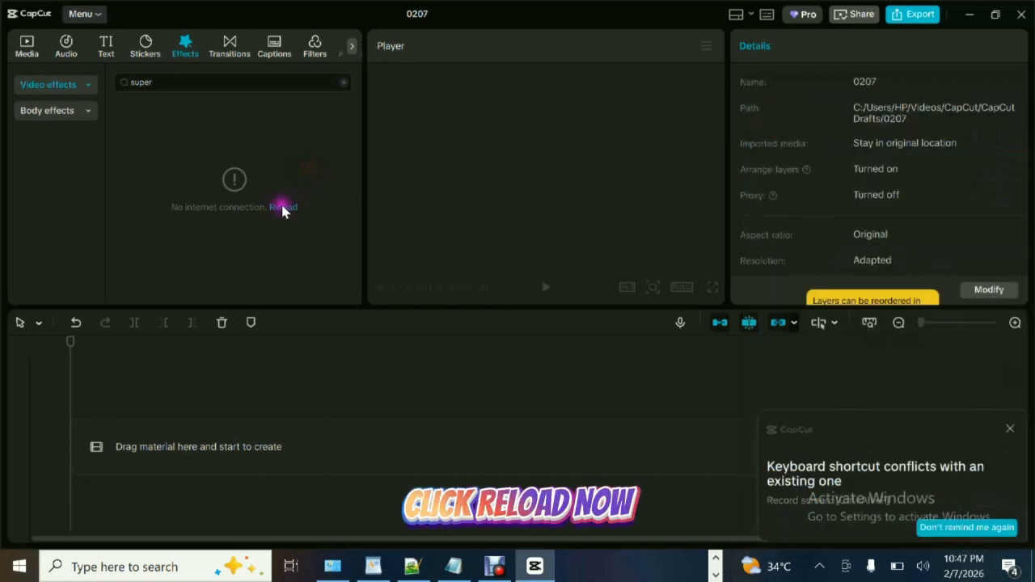
click(279, 207)
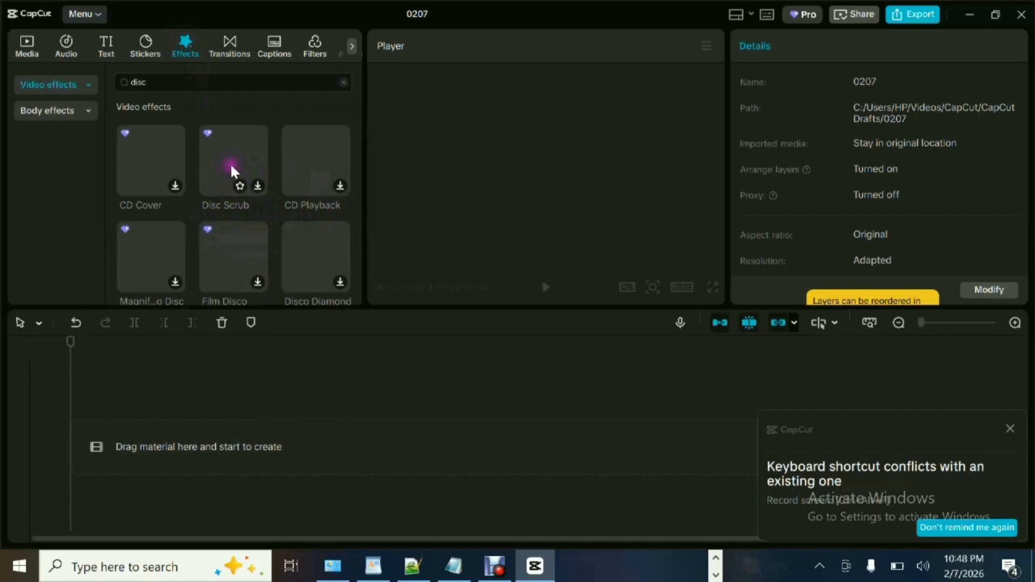
- Browse the transitions library and its list of categories
click(232, 49)
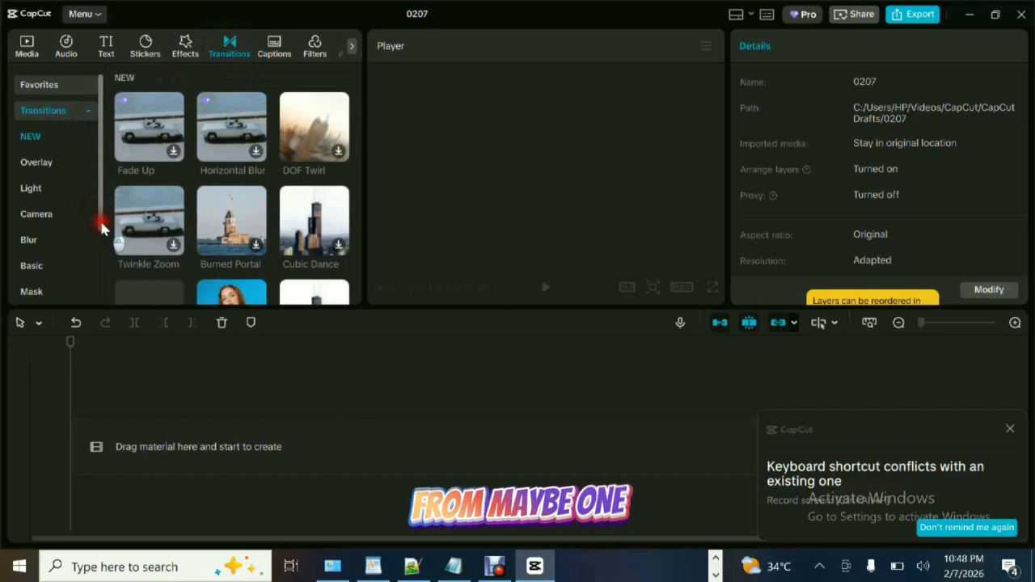
drag(99, 219, 96, 296)
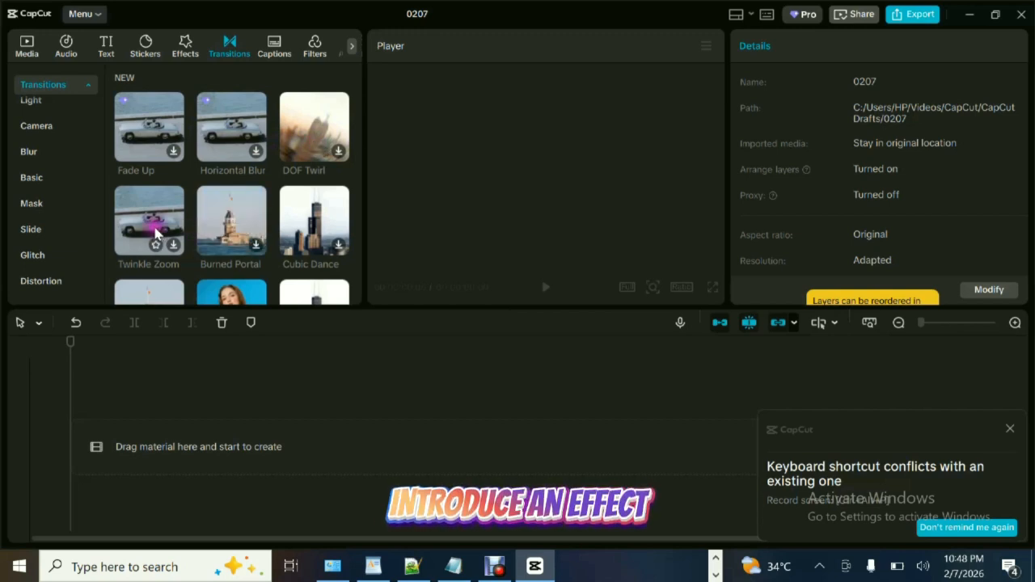
- Browse more of the new transitions and view the spoken language options for auto captions
scroll(156, 232, down, 3)
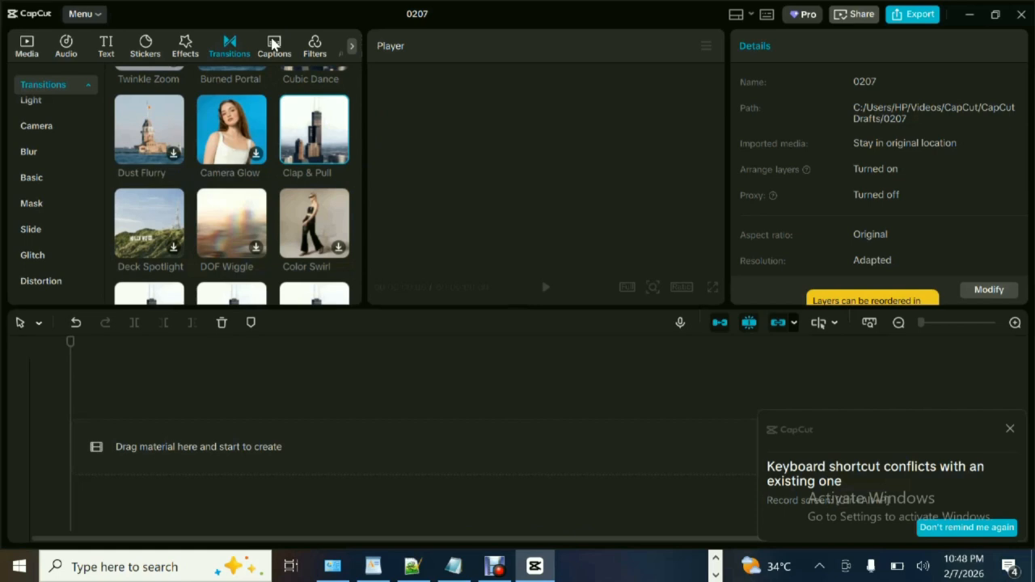
click(273, 43)
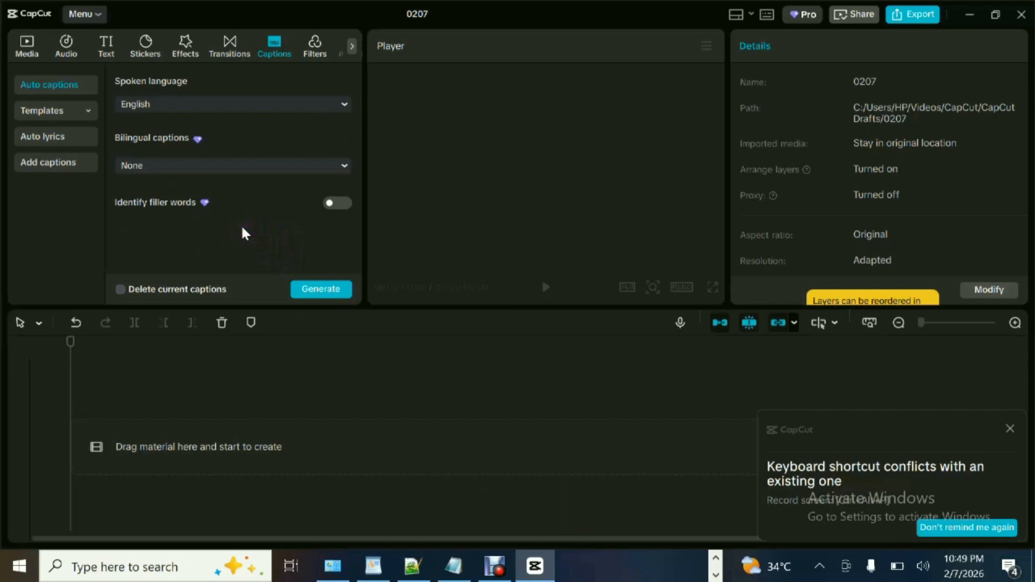
click(193, 106)
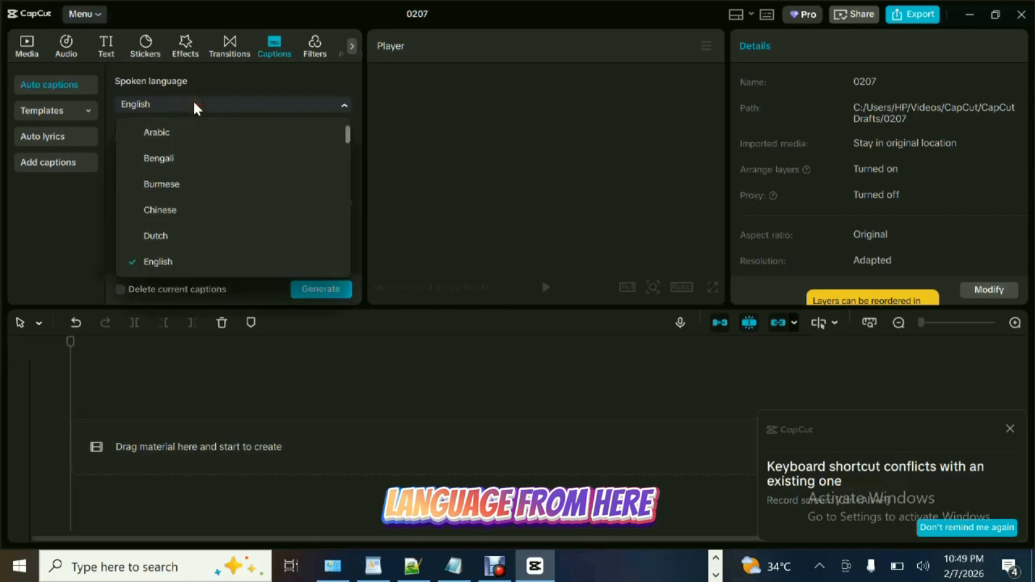
click(194, 105)
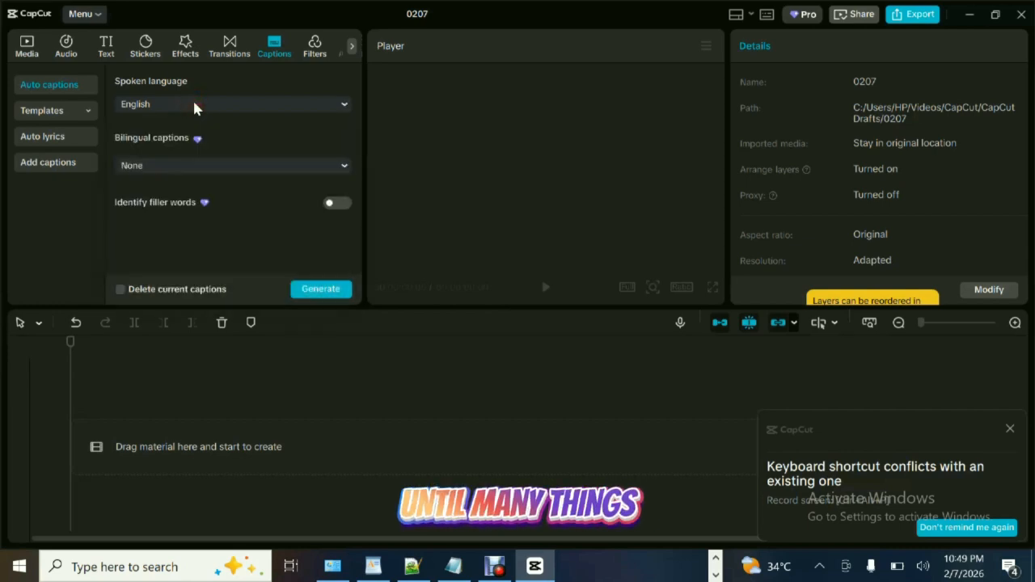
- Browse the featured filters and the list of filter categories down to Food
click(315, 47)
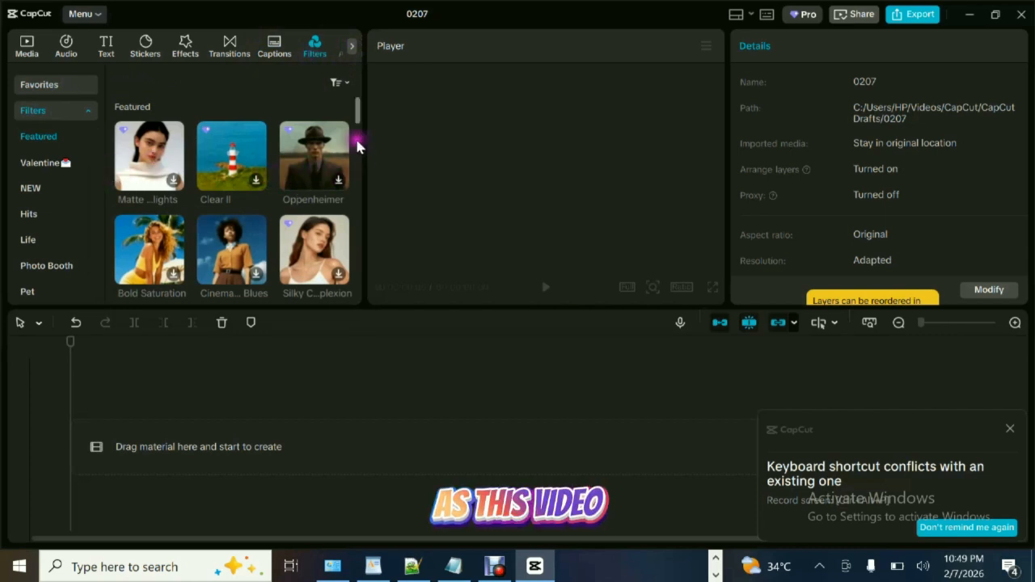
drag(356, 108, 337, 212)
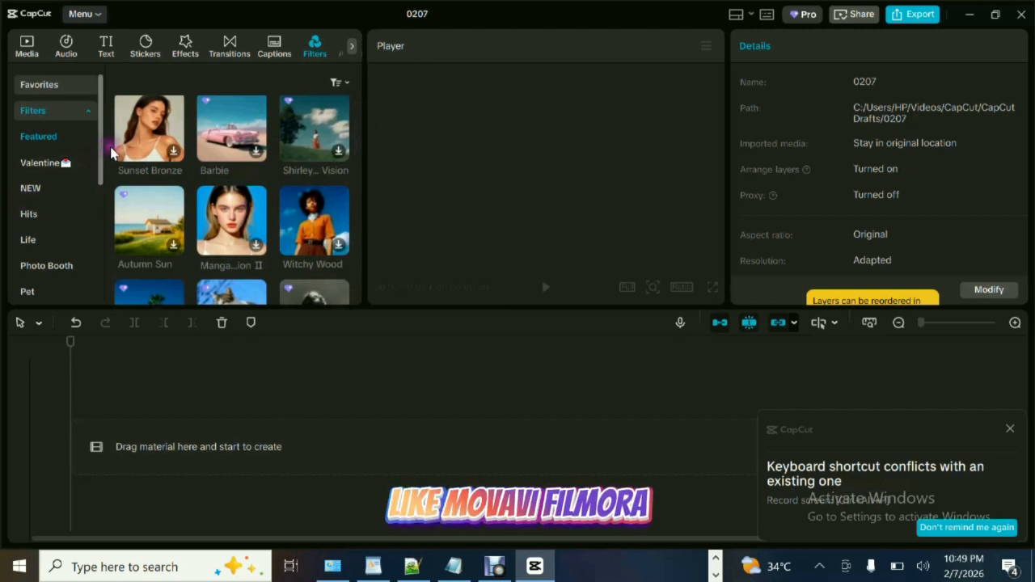
drag(103, 168, 104, 275)
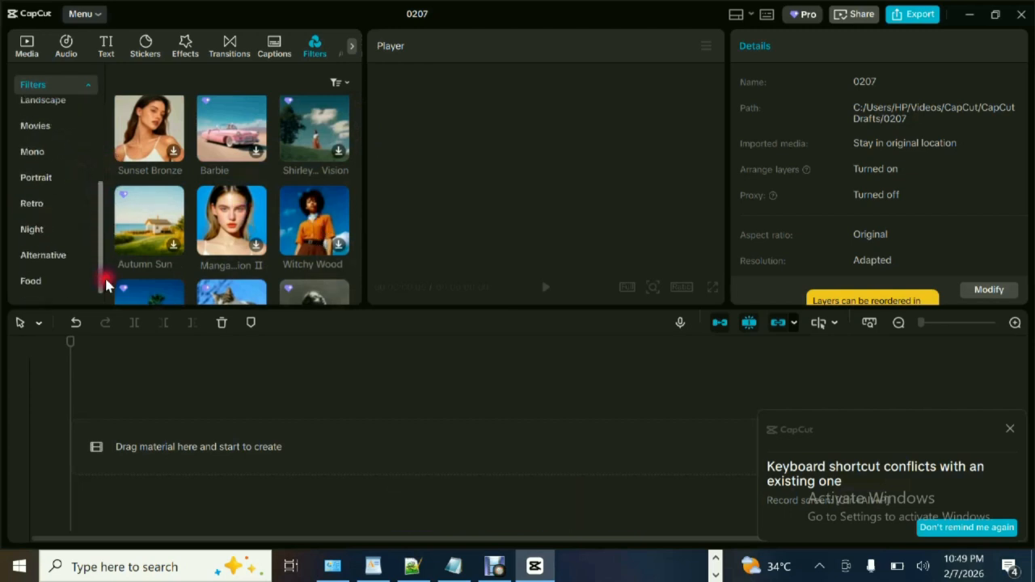
- View the LUT section of the adjustment library and browse the For You templates
click(352, 47)
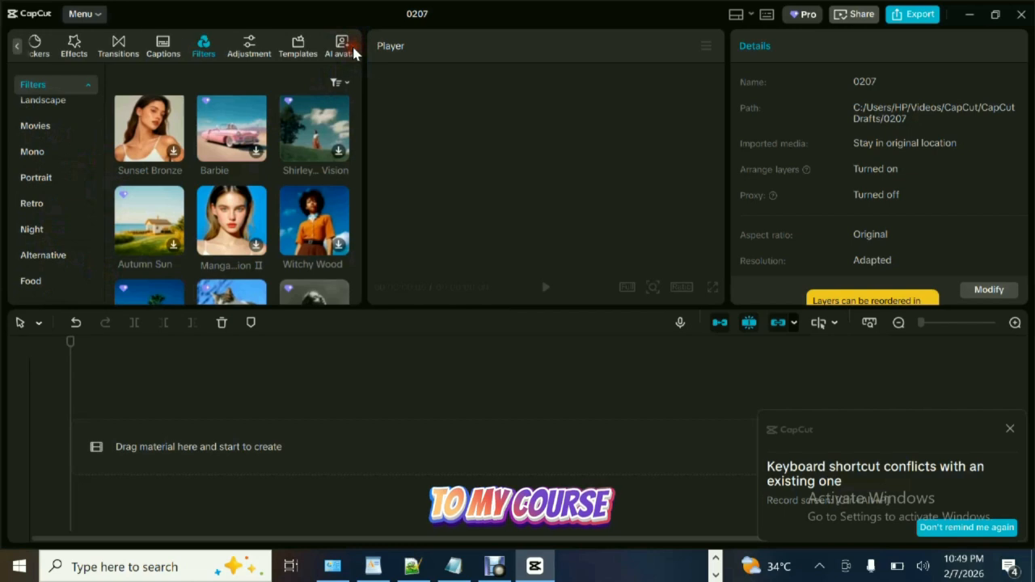
click(250, 49)
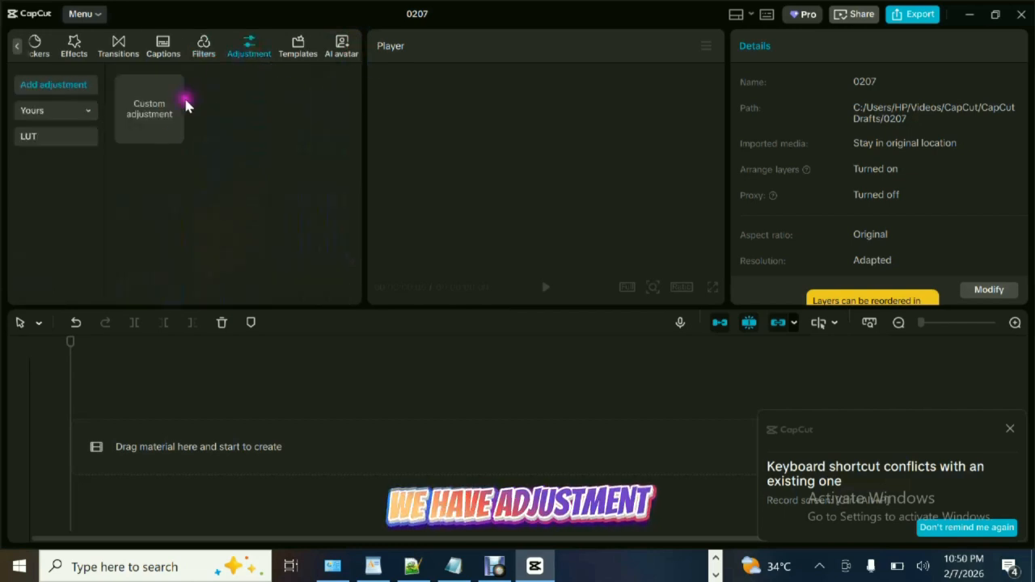
click(36, 137)
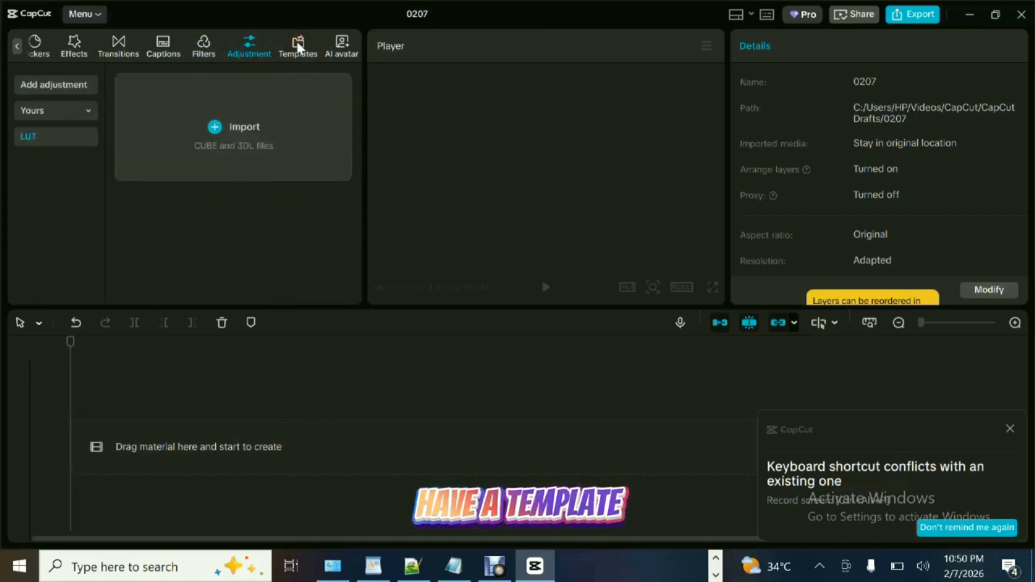
click(298, 47)
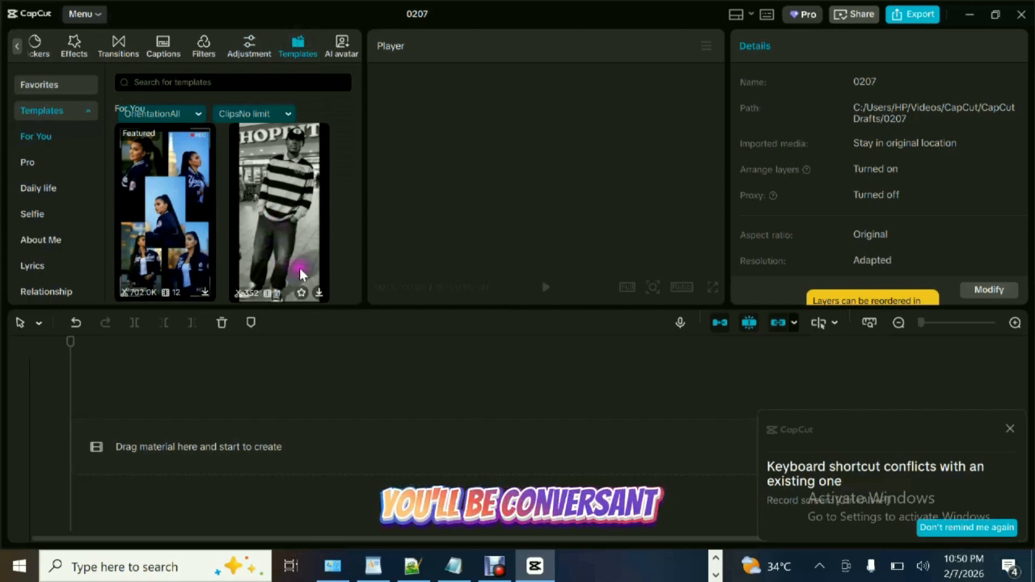
scroll(318, 248, down, 1)
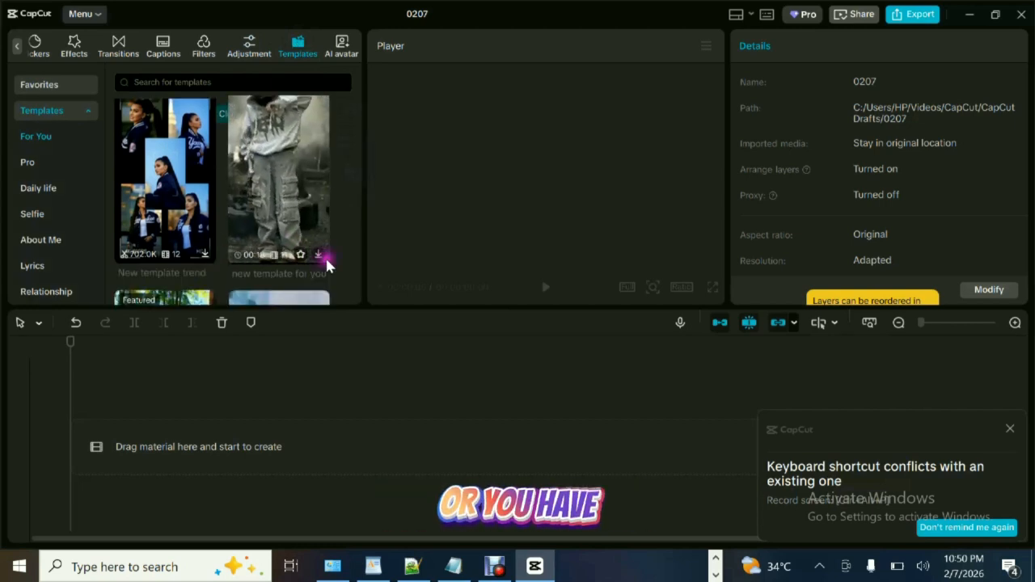
- Add the "new template for you" template to the timeline and delete it again
click(318, 256)
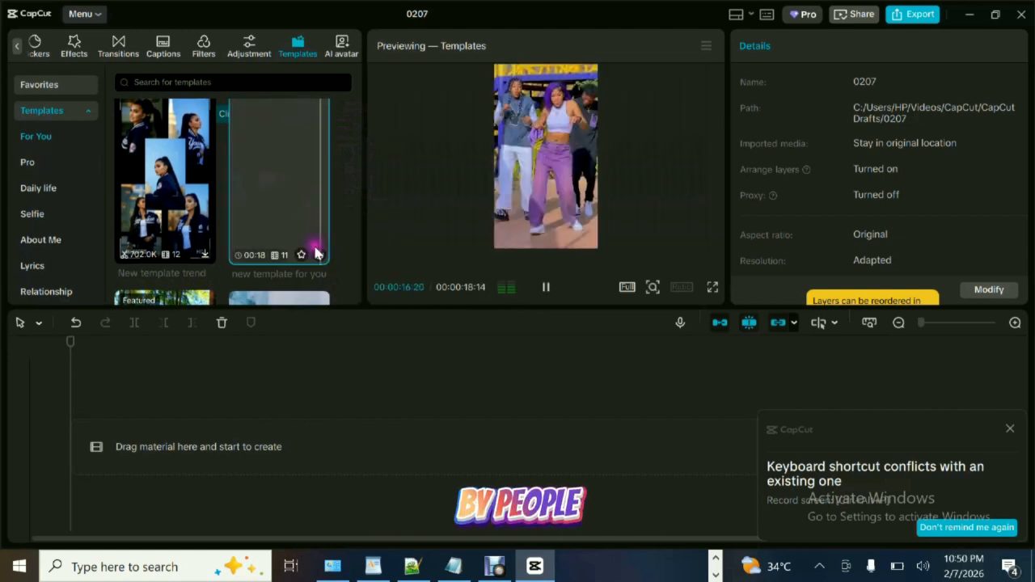
click(191, 397)
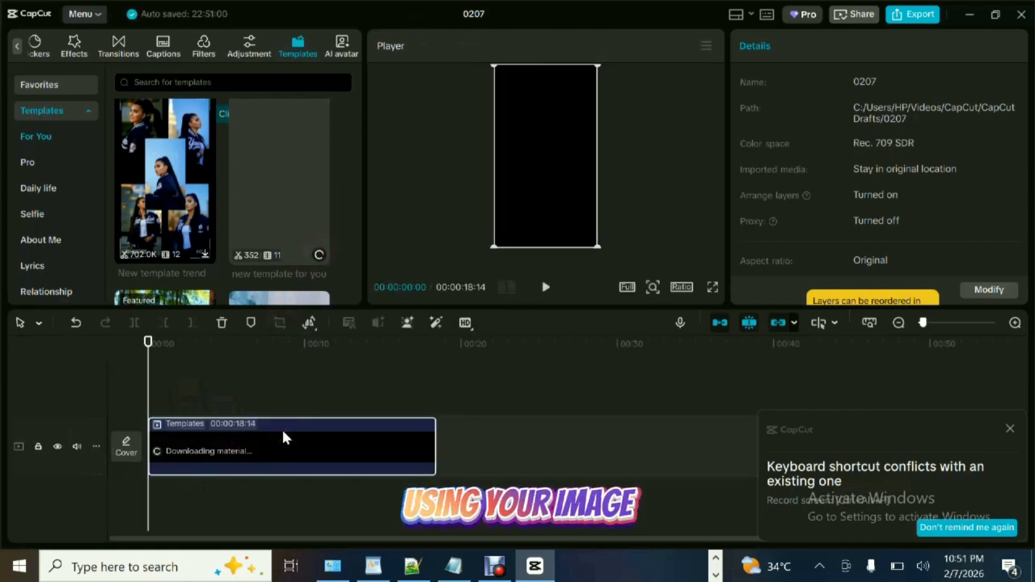
click(222, 323)
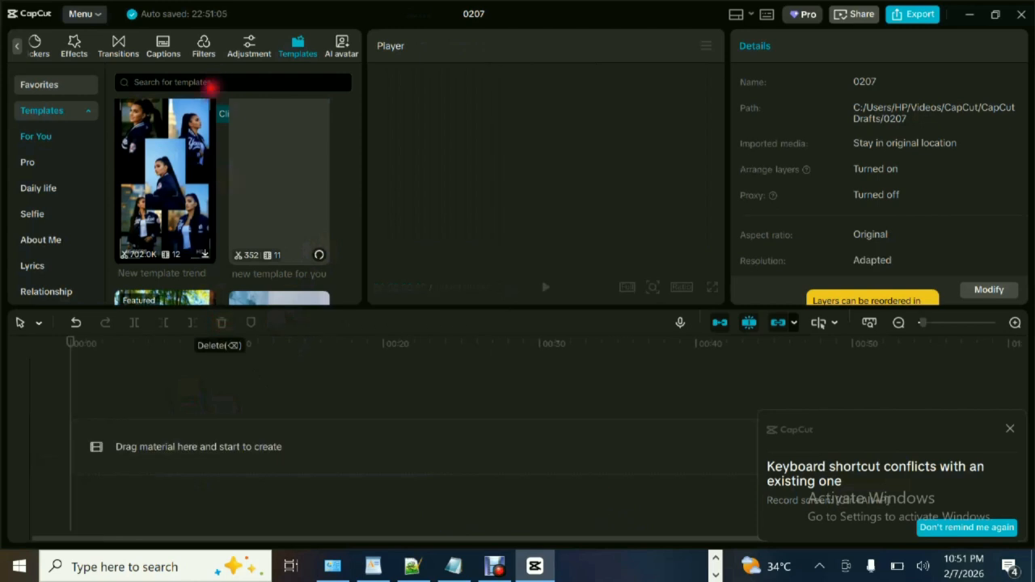
- Search the template library for "technology"
click(210, 85)
text(t)
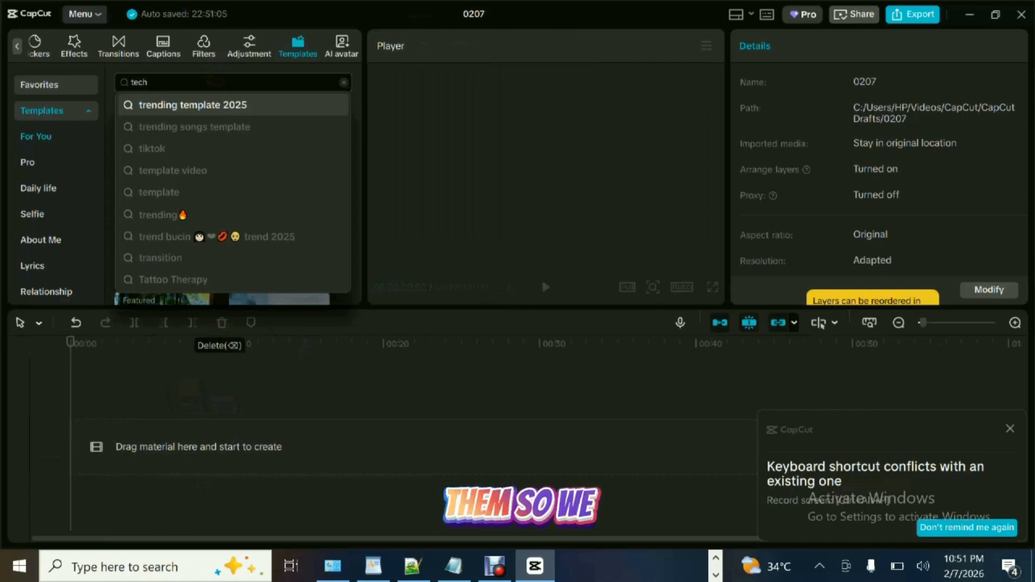
text(ech)
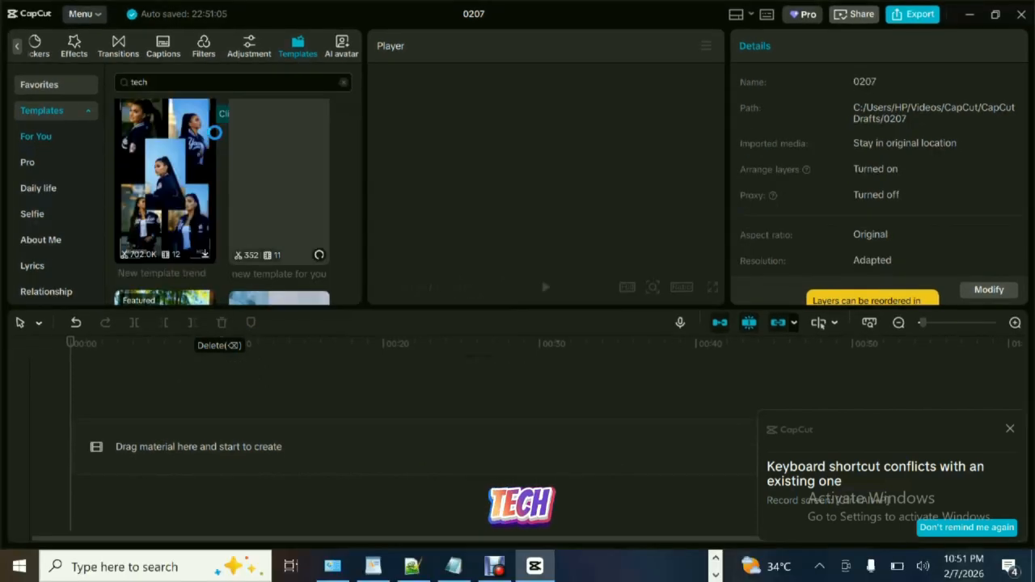
text(nology)
key(Return)
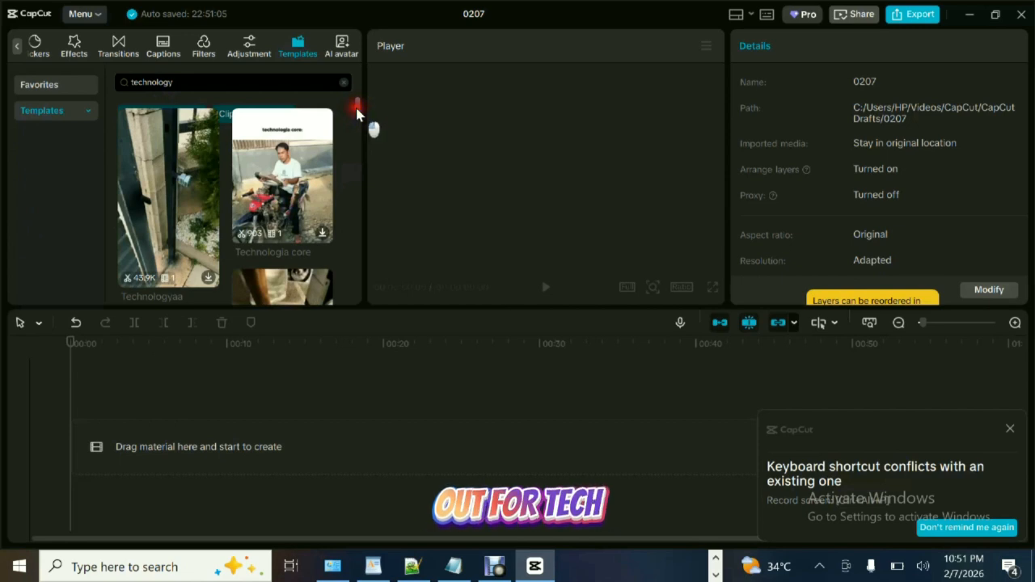
- Place the "hahaha technology" template at the start of the timeline and play it up to about 10 seconds
drag(353, 106, 358, 187)
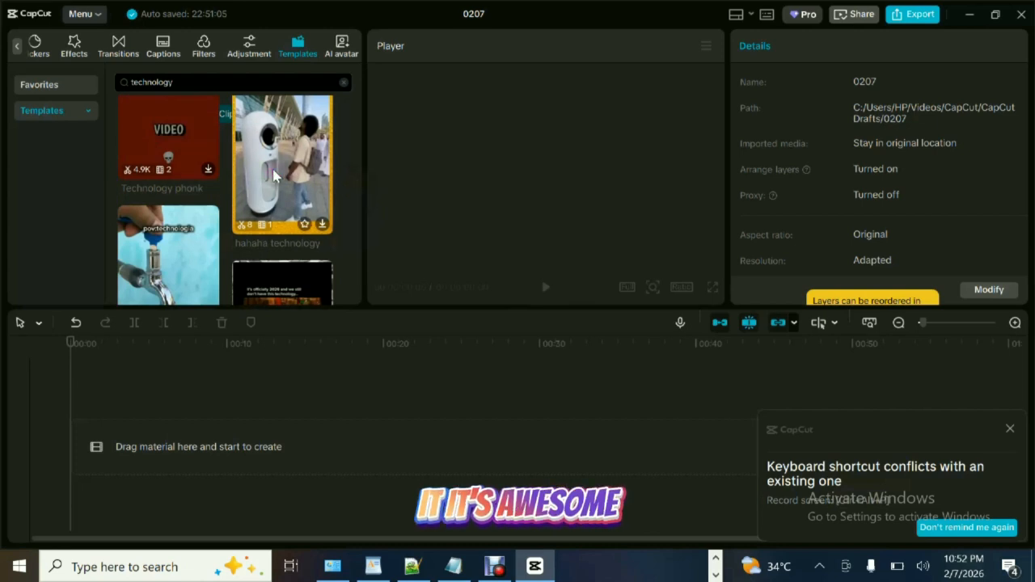
drag(271, 170, 163, 445)
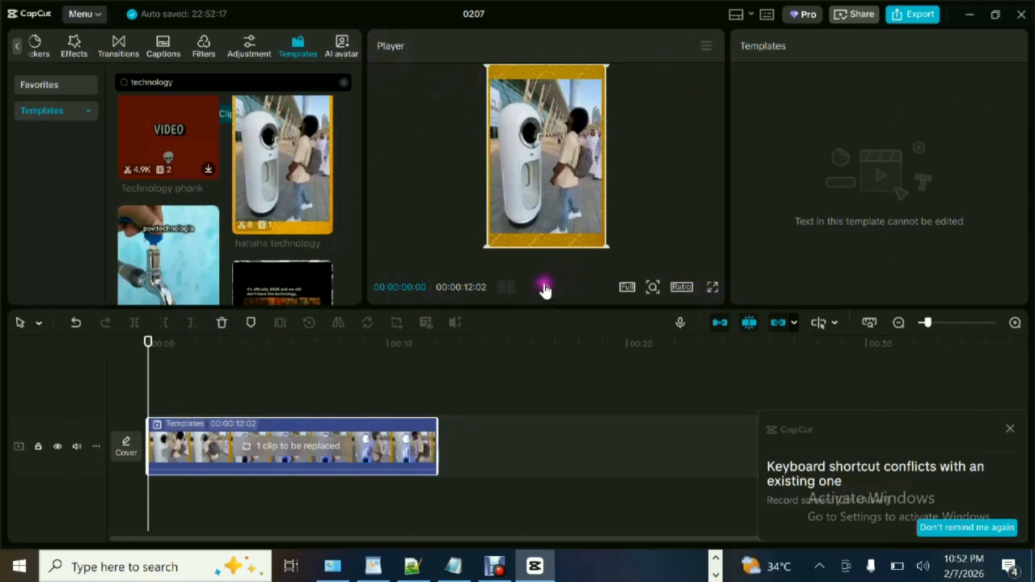
click(545, 289)
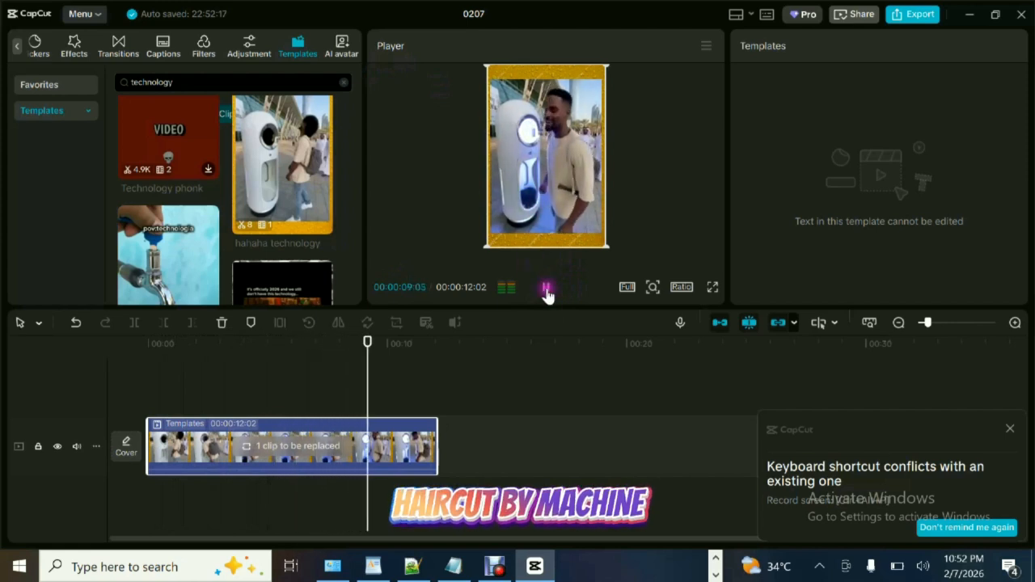
click(547, 290)
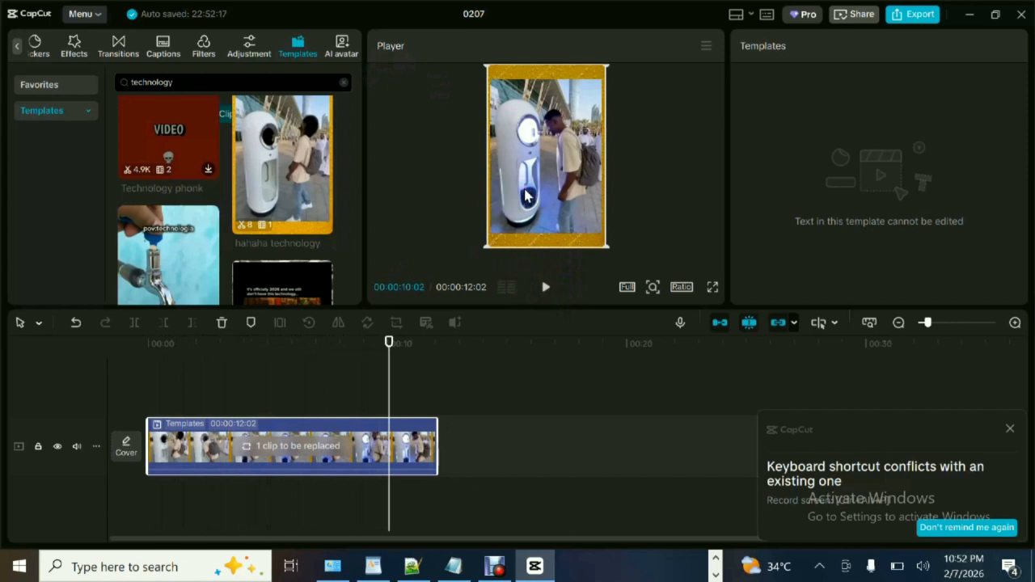
- Look at the player's preview zoom control and its aspect ratio options
click(653, 289)
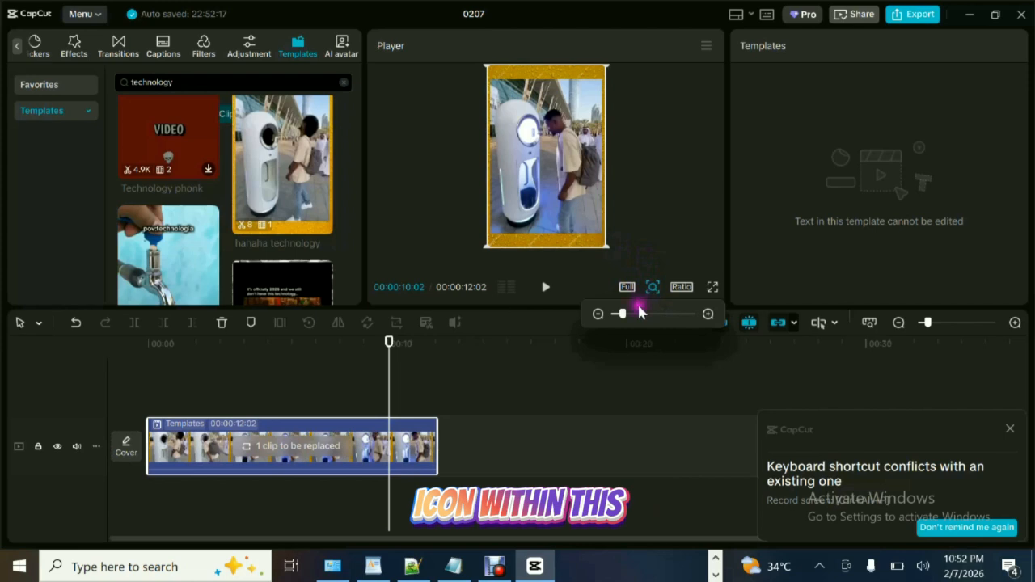
mouse_move(622, 315)
mouse_down()
mouse_move(659, 321)
mouse_move(642, 314)
mouse_up()
click(655, 288)
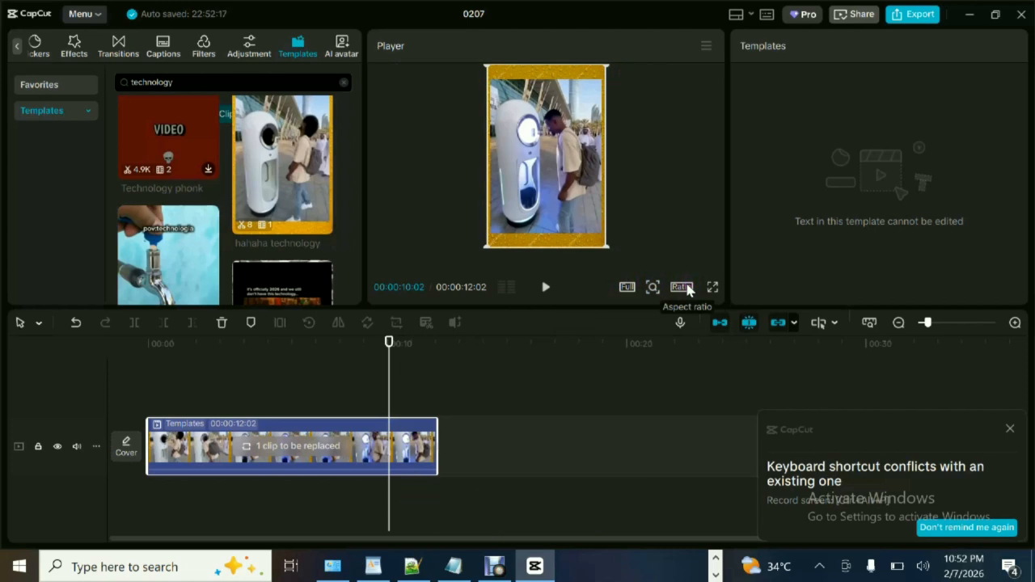
click(682, 288)
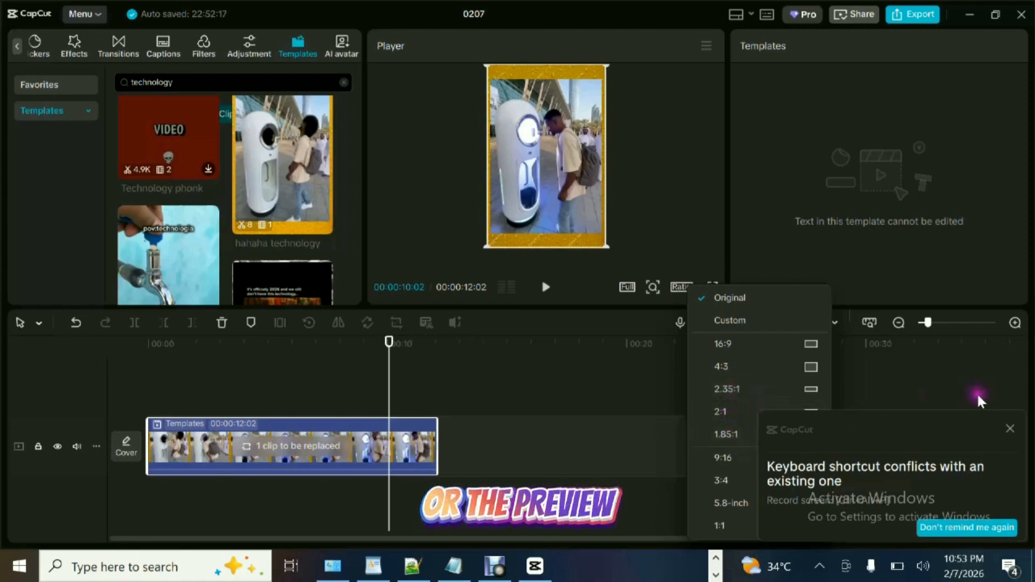
- Dismiss the keyboard shortcut conflict notice and view the preview in full screen before returning to the editor
click(1010, 428)
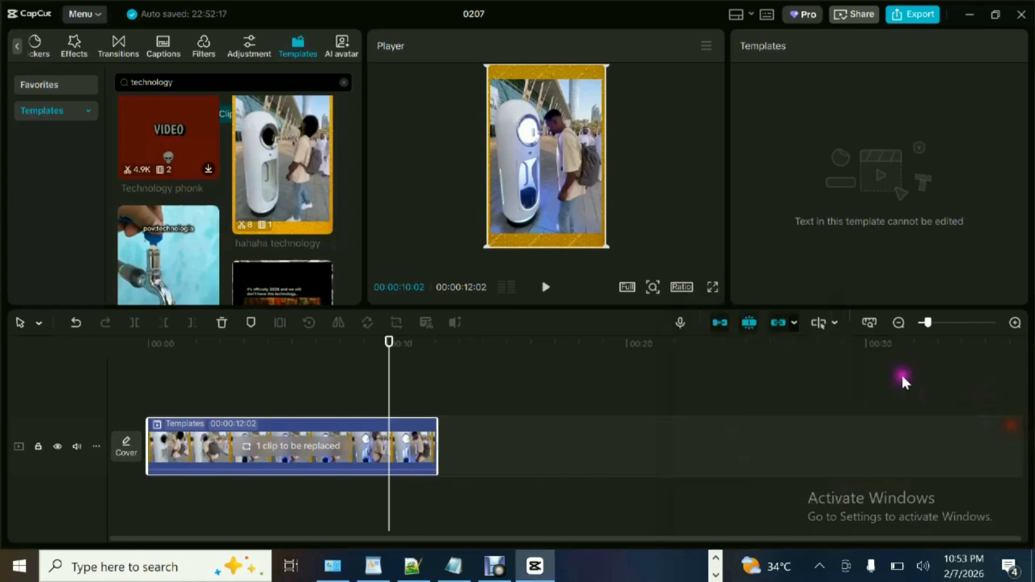
click(712, 289)
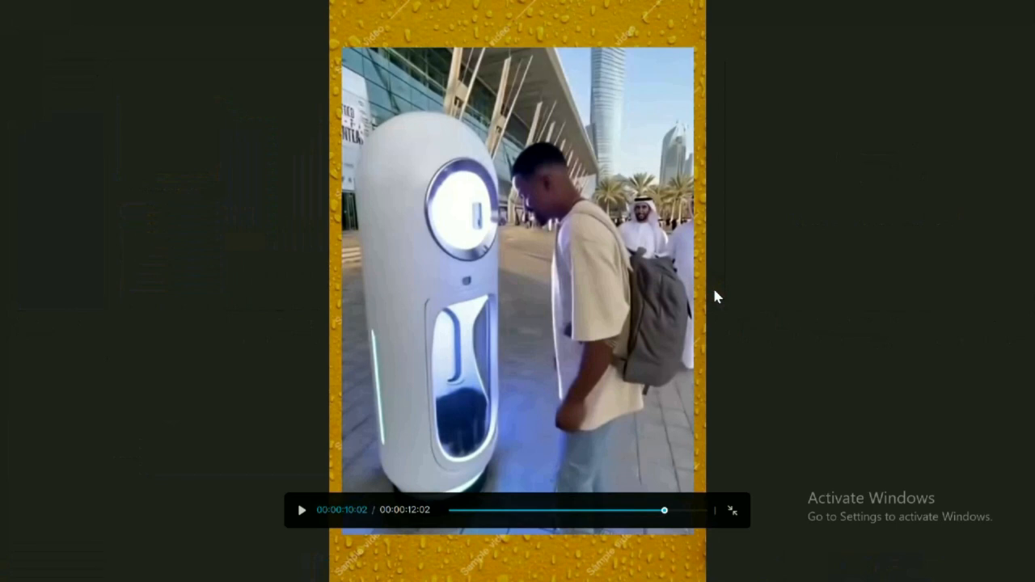
key(Escape)
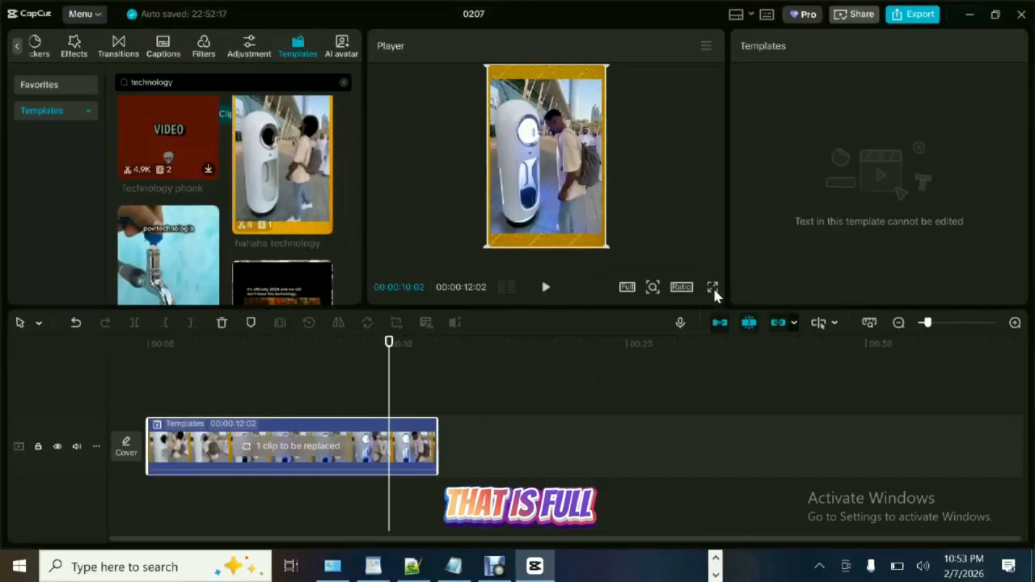
- Show the player's color oscilloscope and hide it again
click(706, 47)
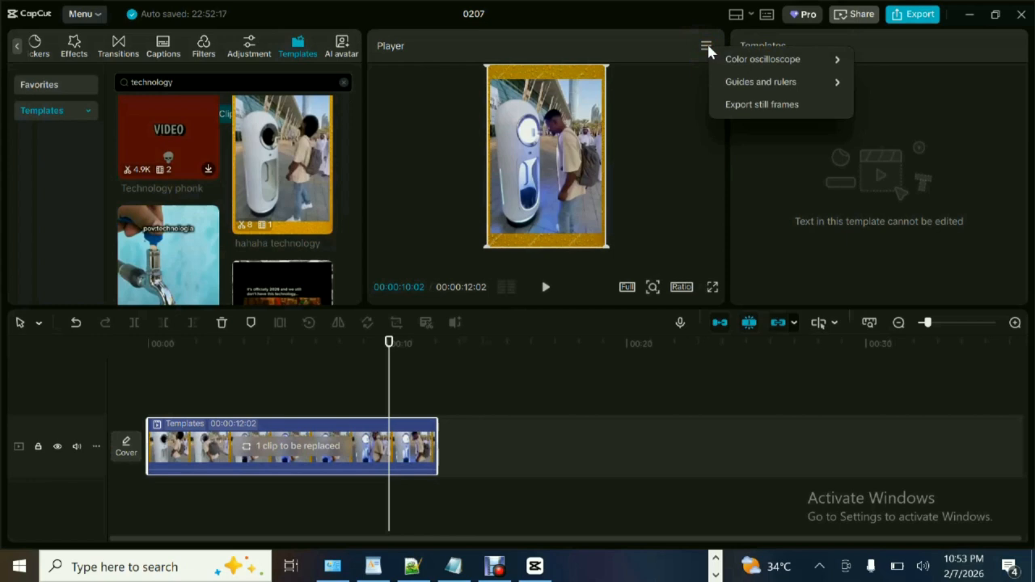
mouse_move(739, 59)
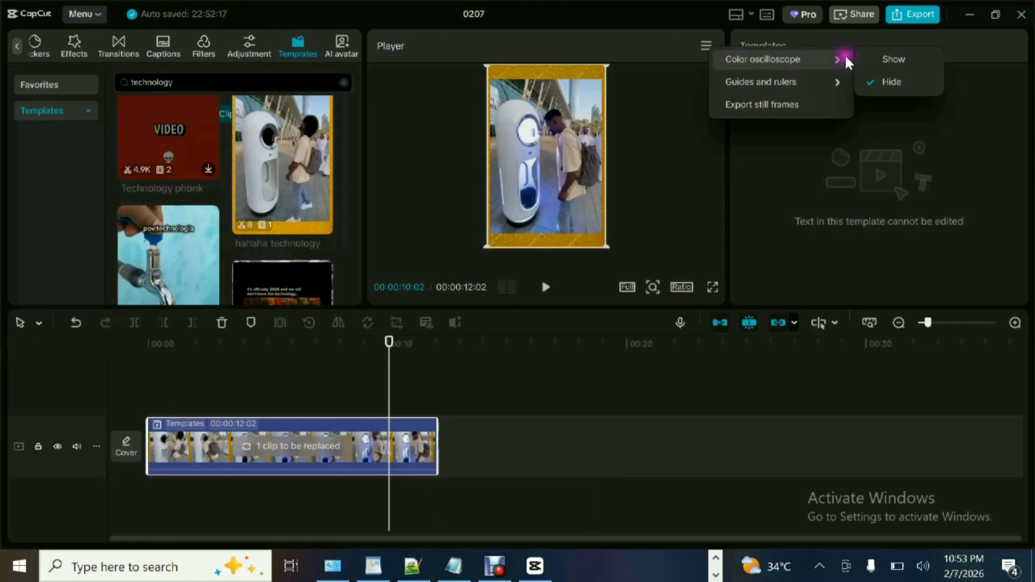
click(885, 60)
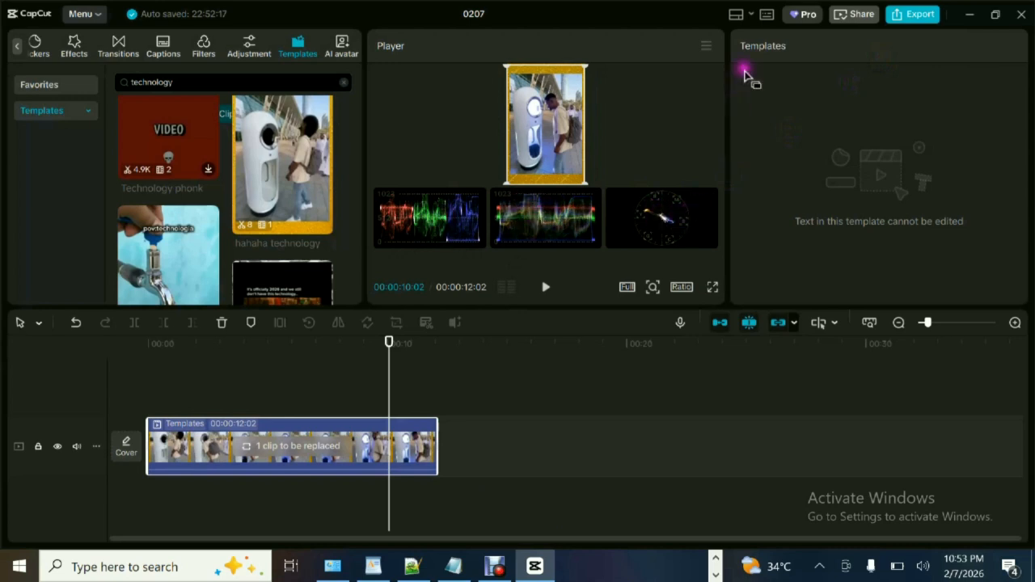
click(707, 46)
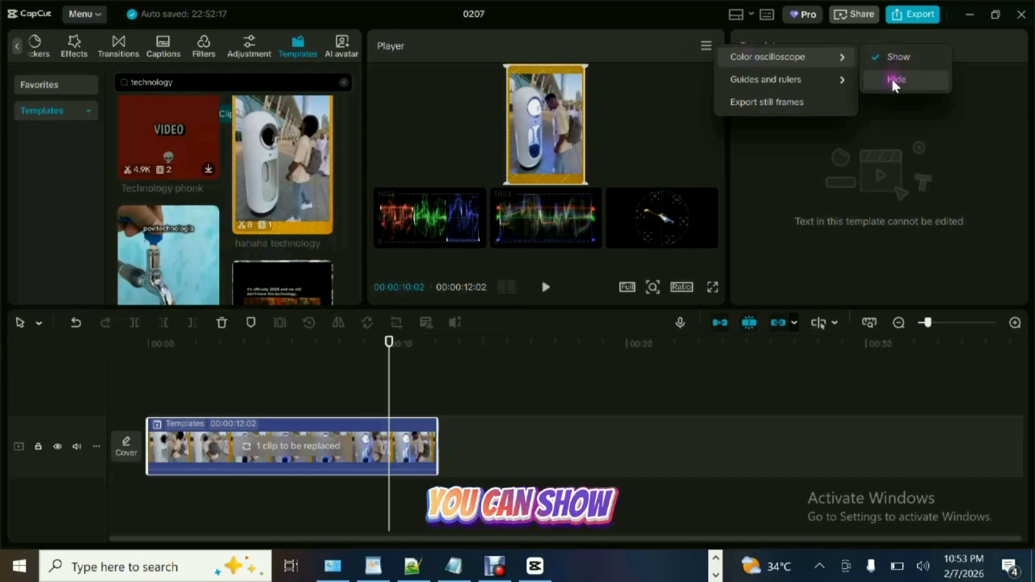
click(895, 81)
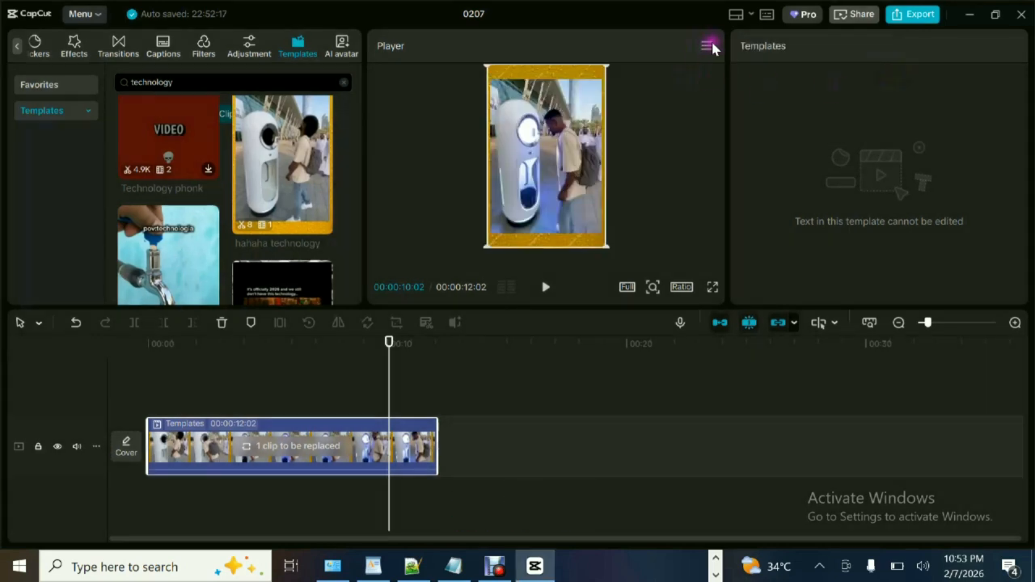
- View the player's guides and rulers options and try to add a horizontal guide
click(708, 46)
mouse_move(749, 78)
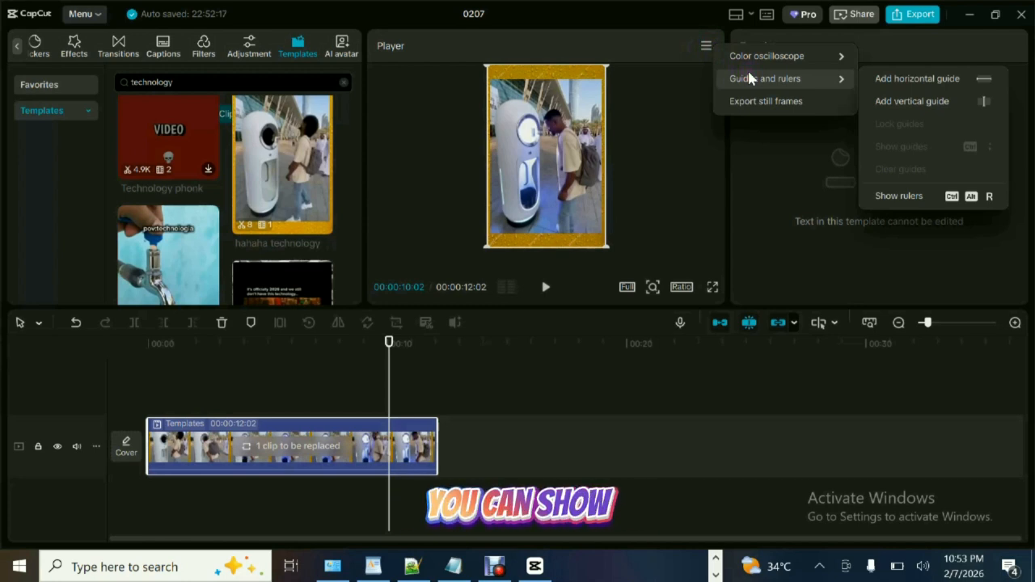
click(967, 84)
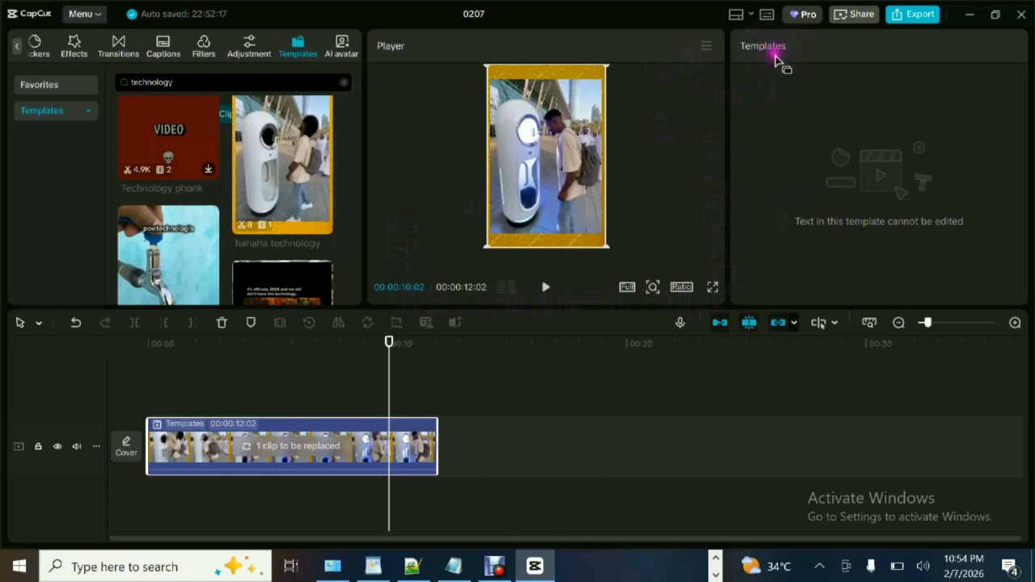
- View the template clip's replaceable media slot and the timeline's selection tool options
click(342, 444)
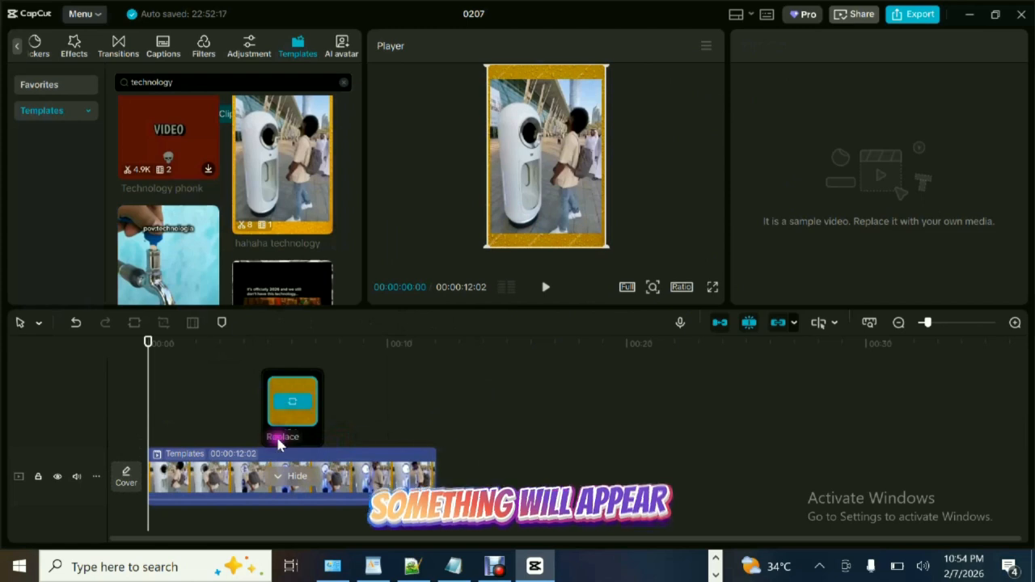
click(388, 460)
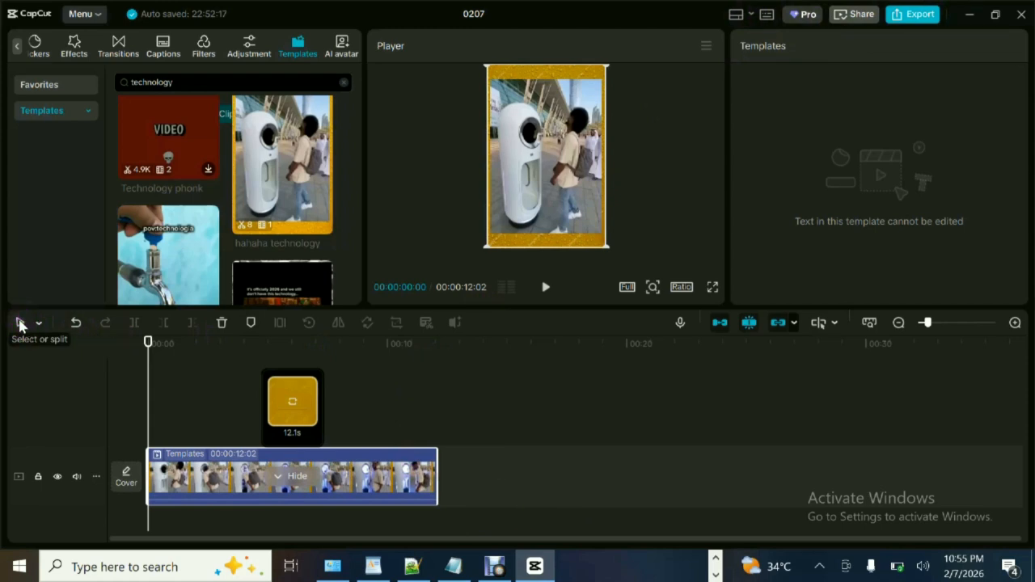
click(40, 324)
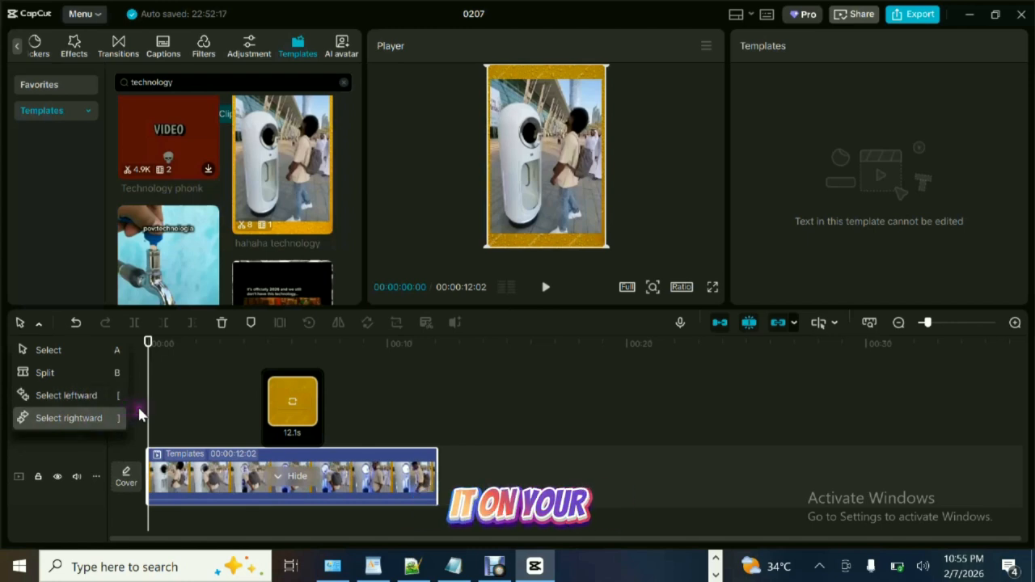
- Undo adding the template clip to the timeline and redo it
click(75, 323)
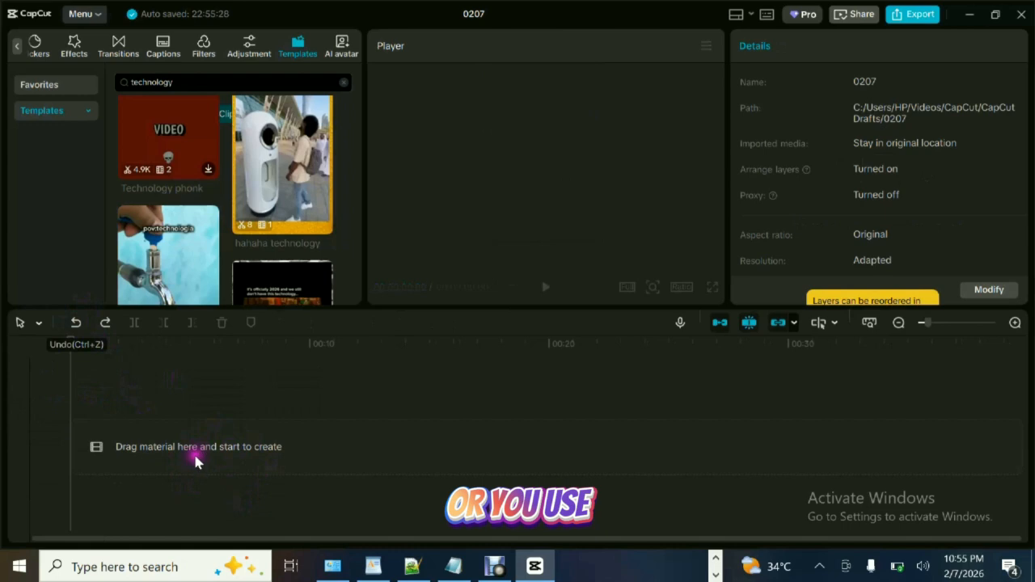
click(105, 324)
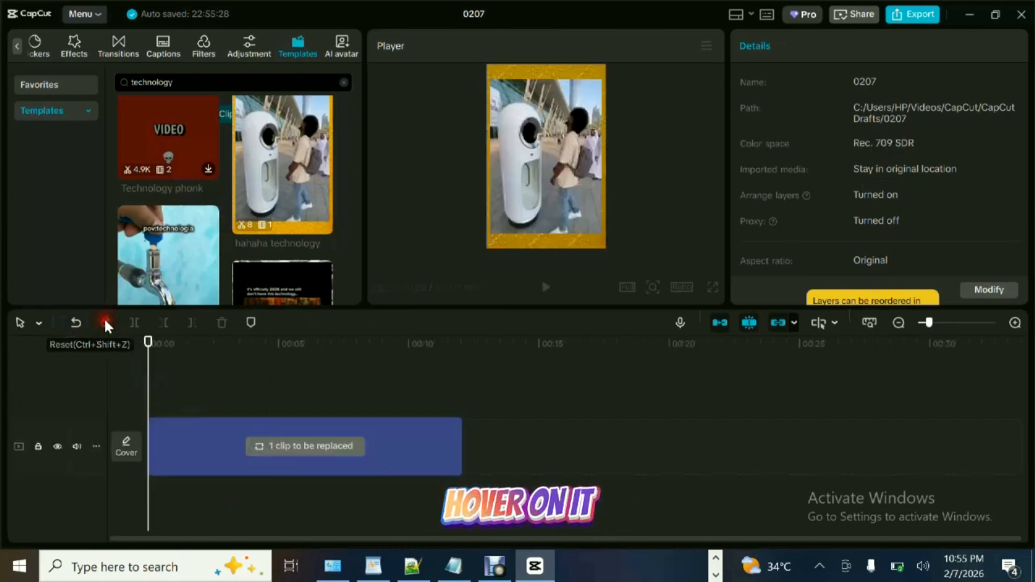
- Import the lvtemp green-screen MP4 video and place it on the timeline directly after the template clip
click(14, 45)
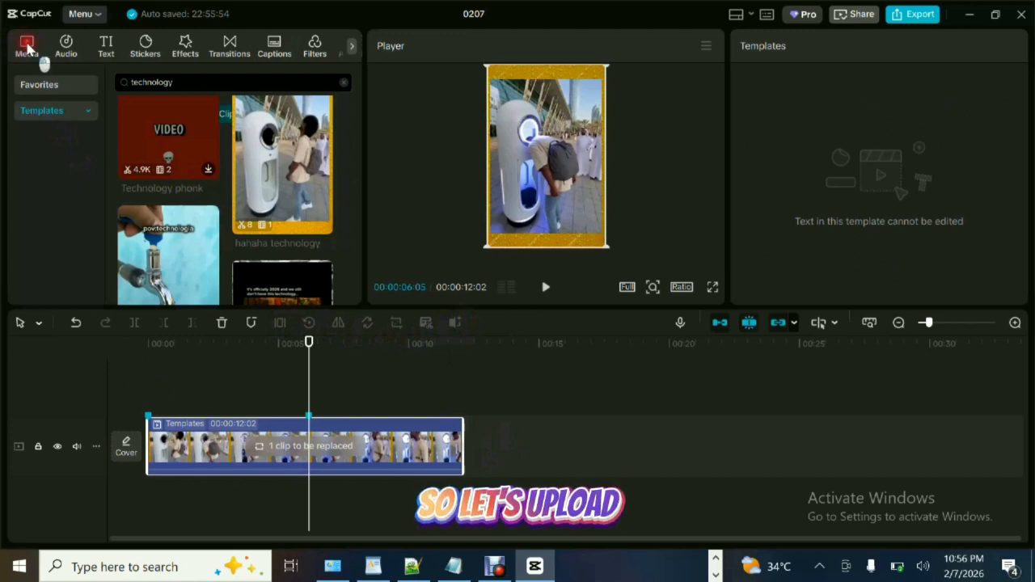
click(27, 47)
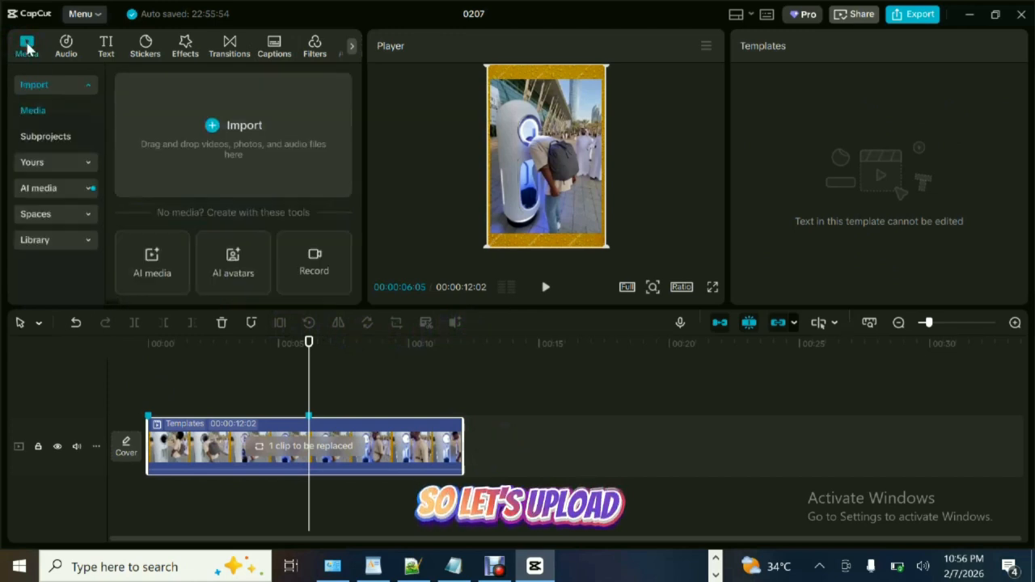
click(211, 126)
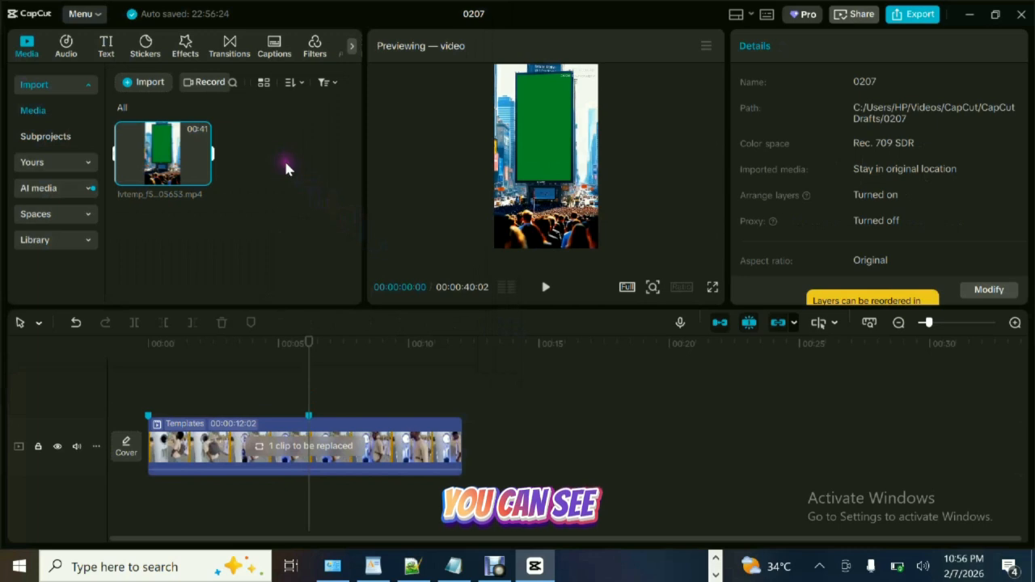
mouse_move(192, 158)
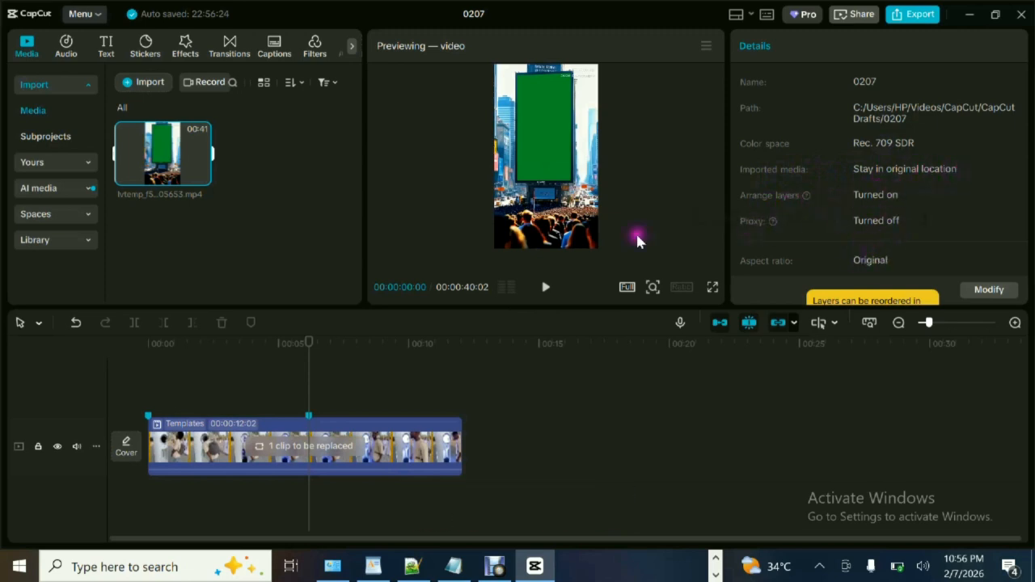
drag(162, 155, 520, 445)
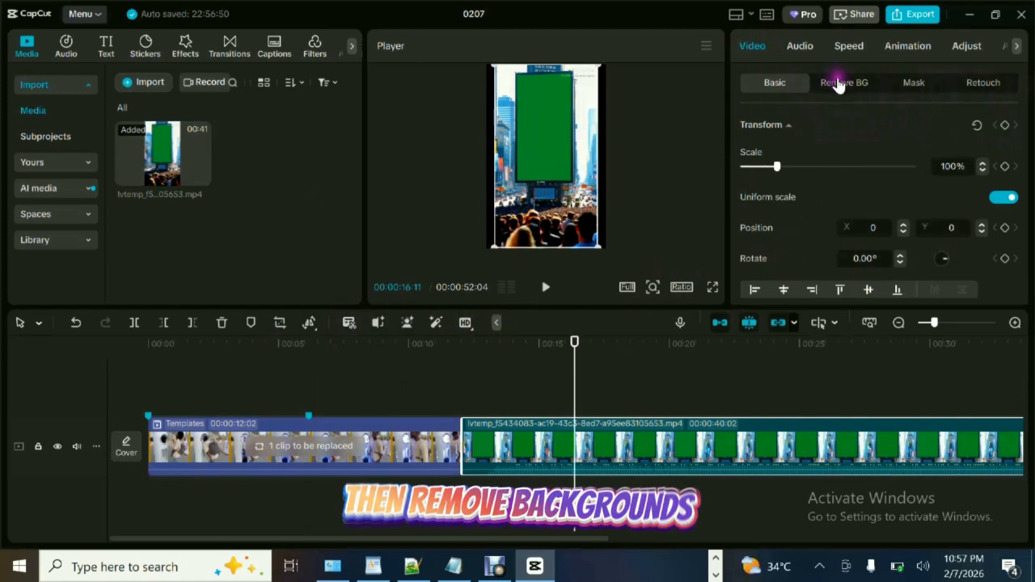
- View the green-screen clip's background removal options and add a Filmstrip mask to the clip
click(839, 83)
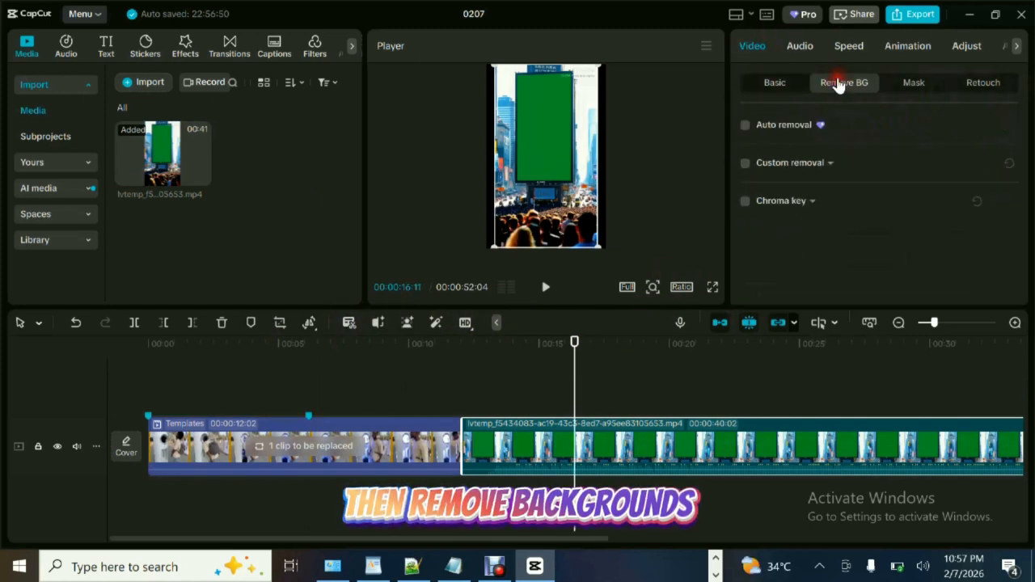
click(922, 80)
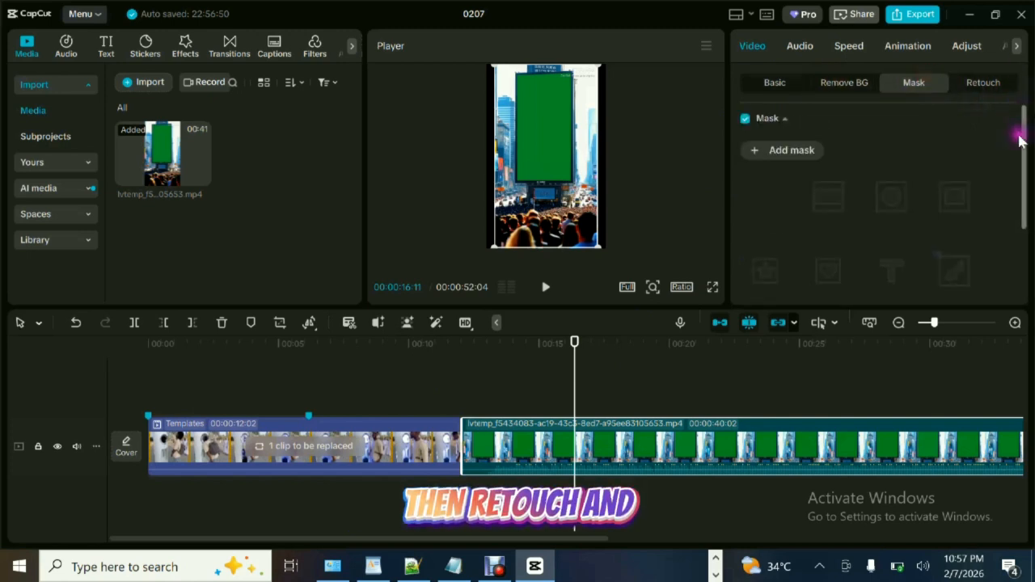
drag(1026, 151, 1020, 129)
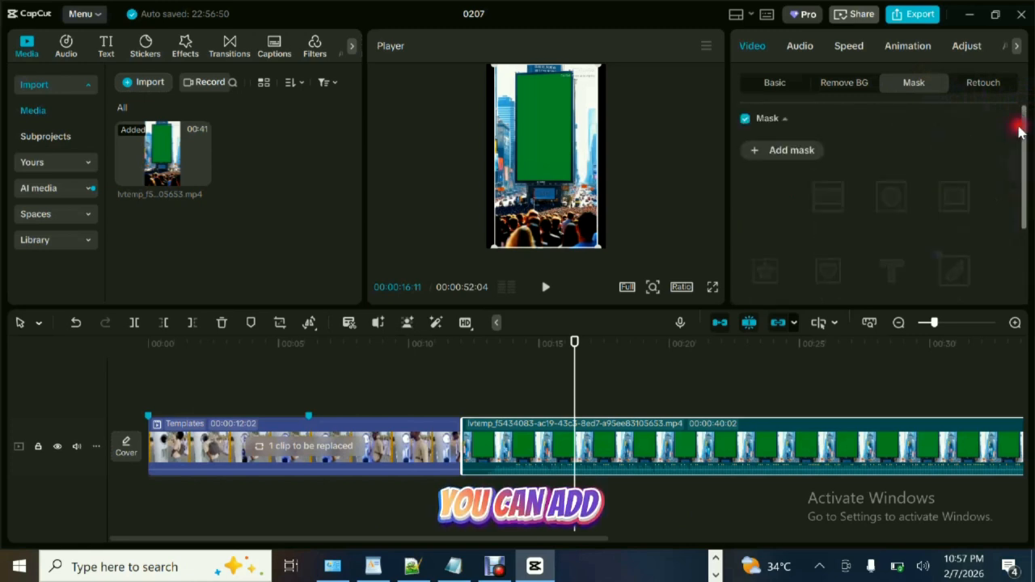
click(779, 152)
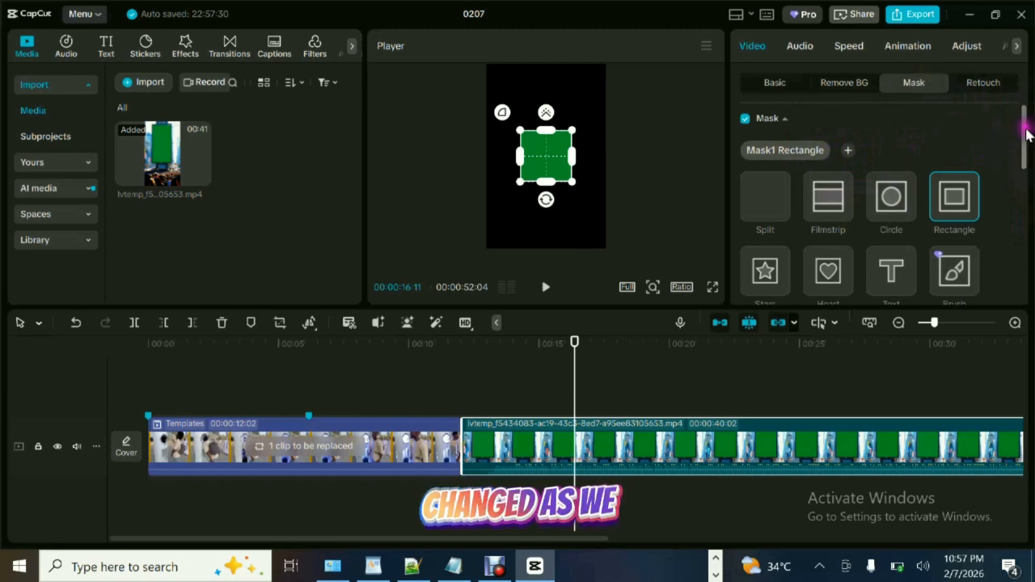
drag(1025, 134, 1024, 173)
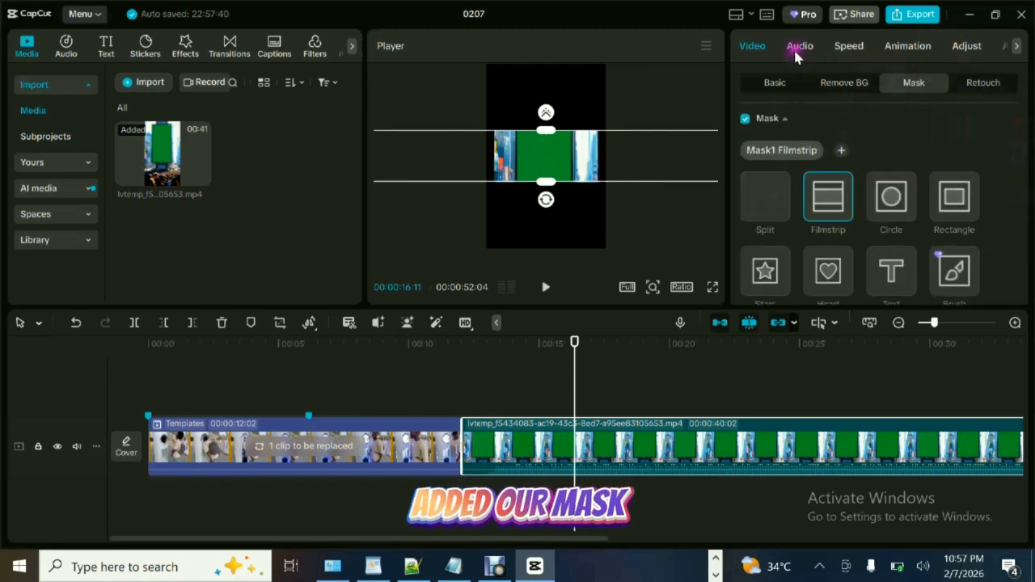
- Look through the clip's audio settings, its standard, curve and velocity effect speed options, and its In animations
click(800, 48)
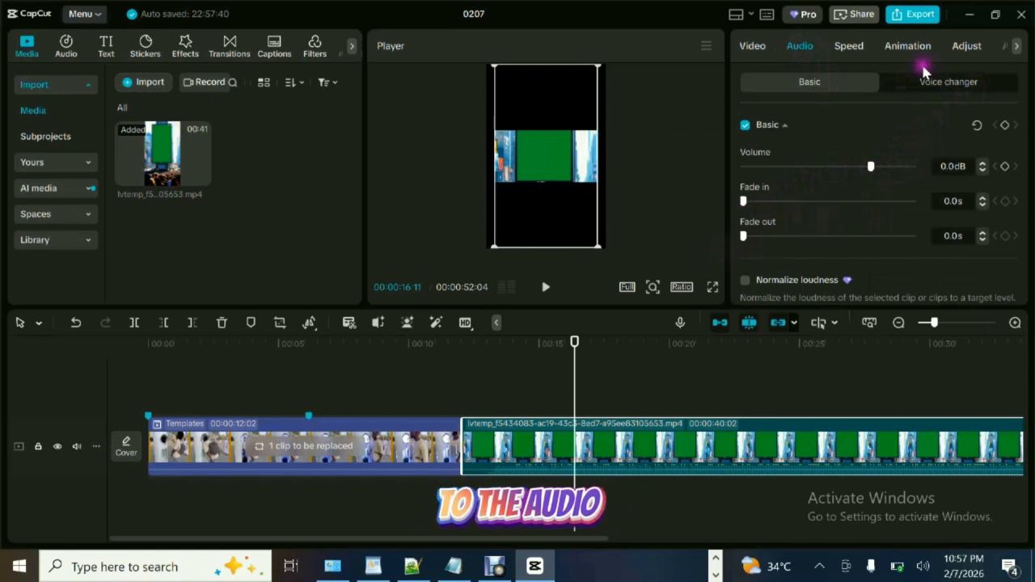
click(849, 47)
click(830, 148)
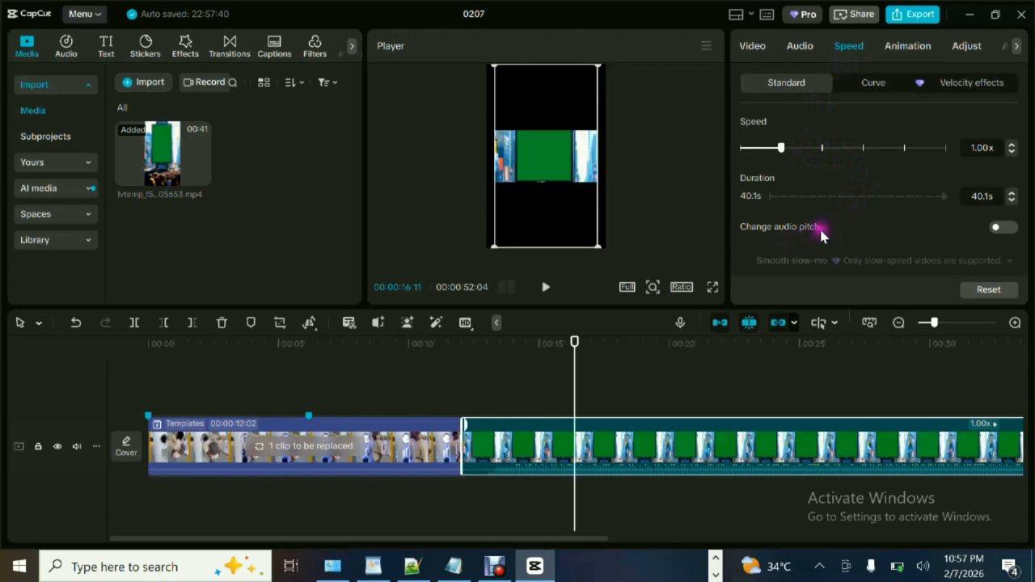
click(996, 229)
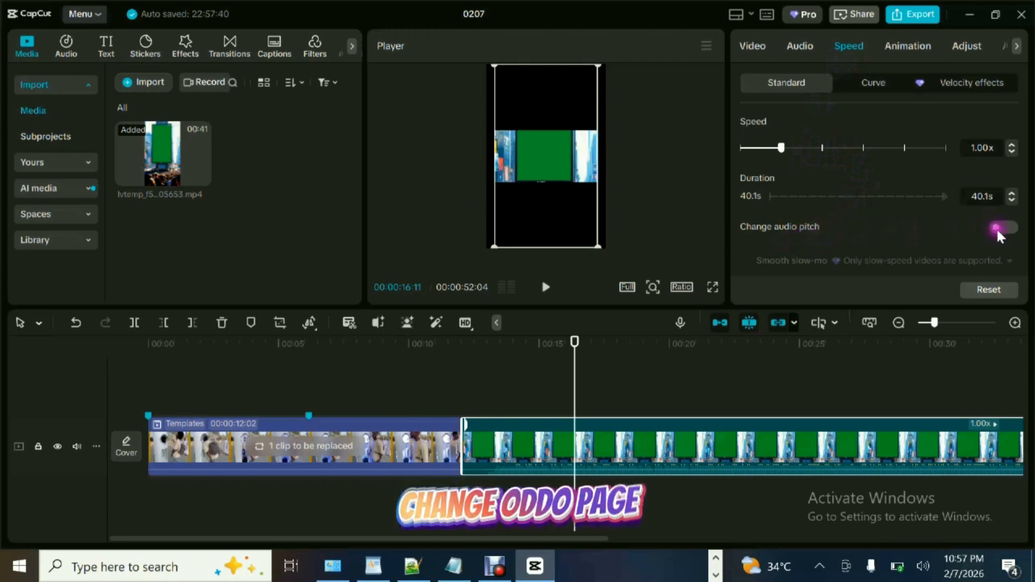
click(873, 85)
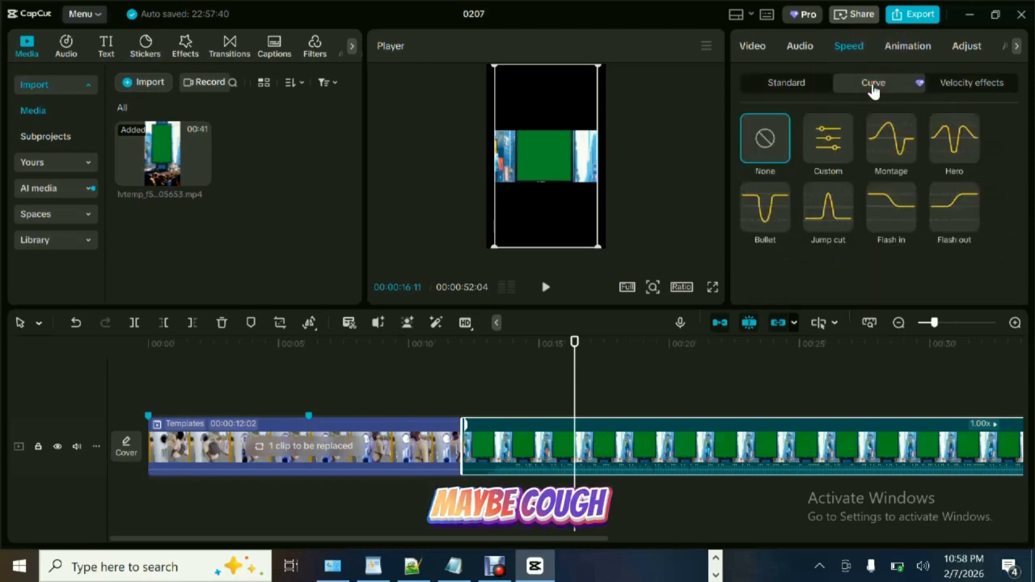
click(965, 91)
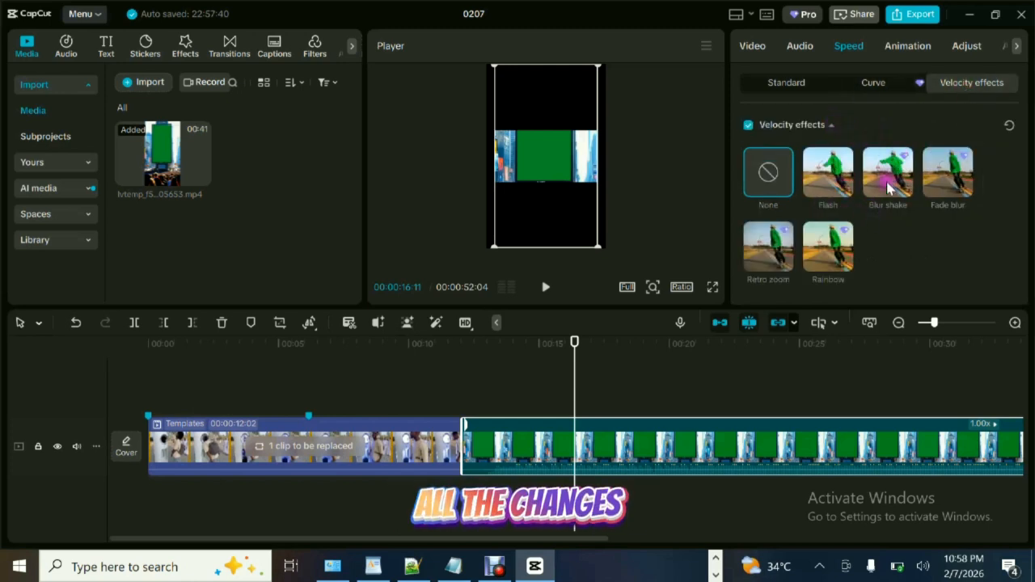
click(897, 49)
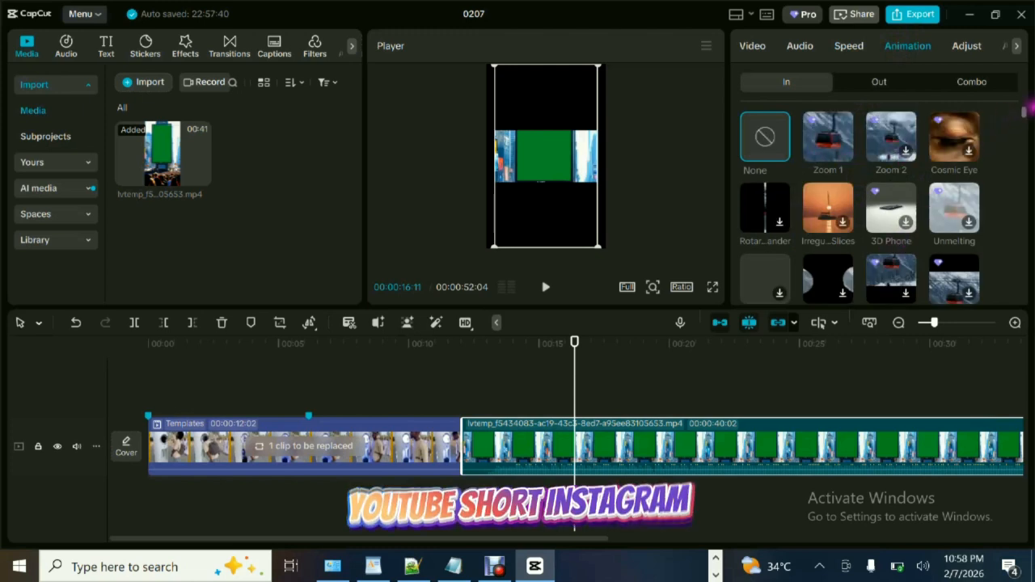
drag(1023, 118, 1024, 160)
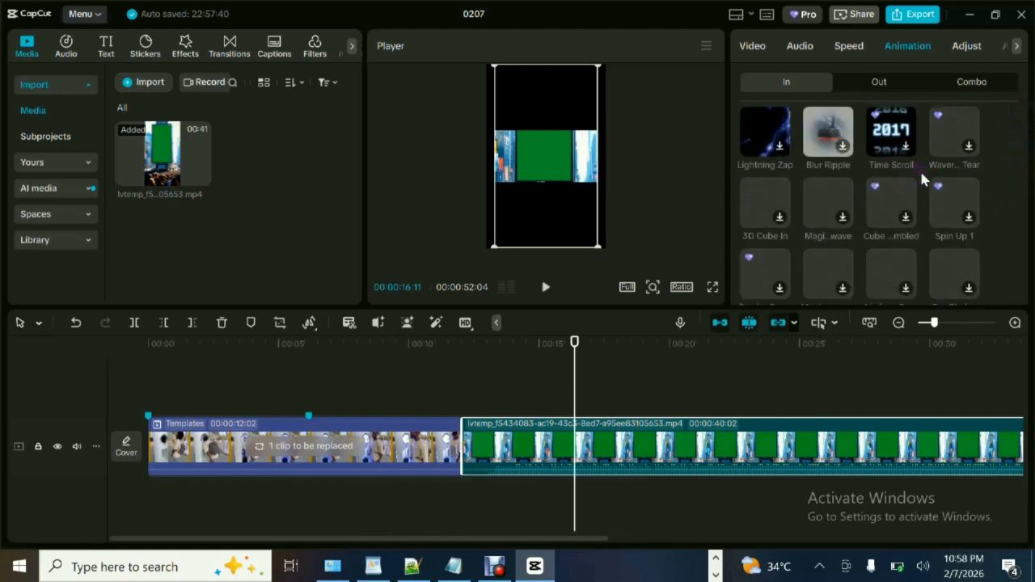
- Look through the clip's color adjustment options: Basic, HSL, Curves, Color wheel and Mask
click(967, 46)
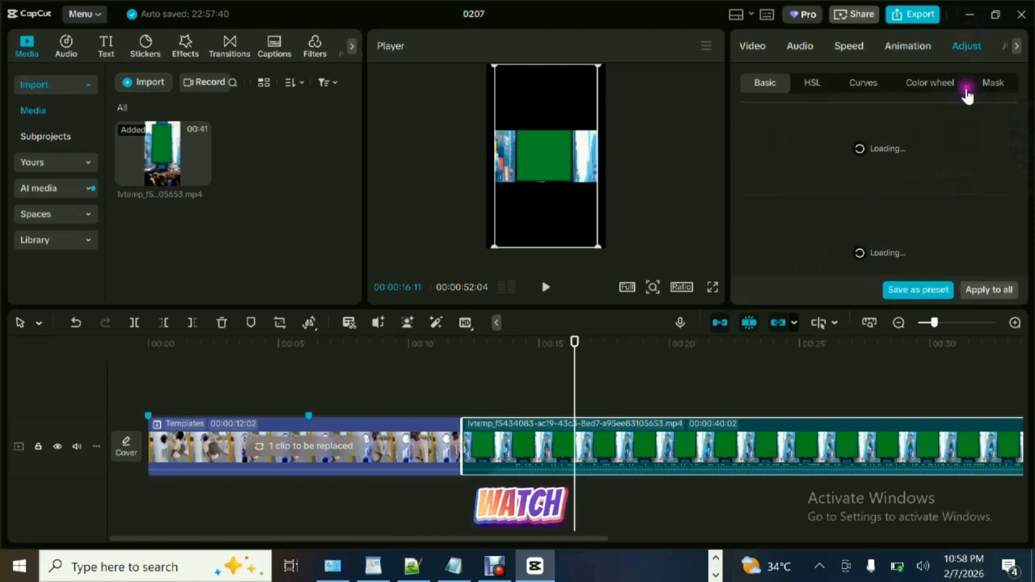
click(812, 84)
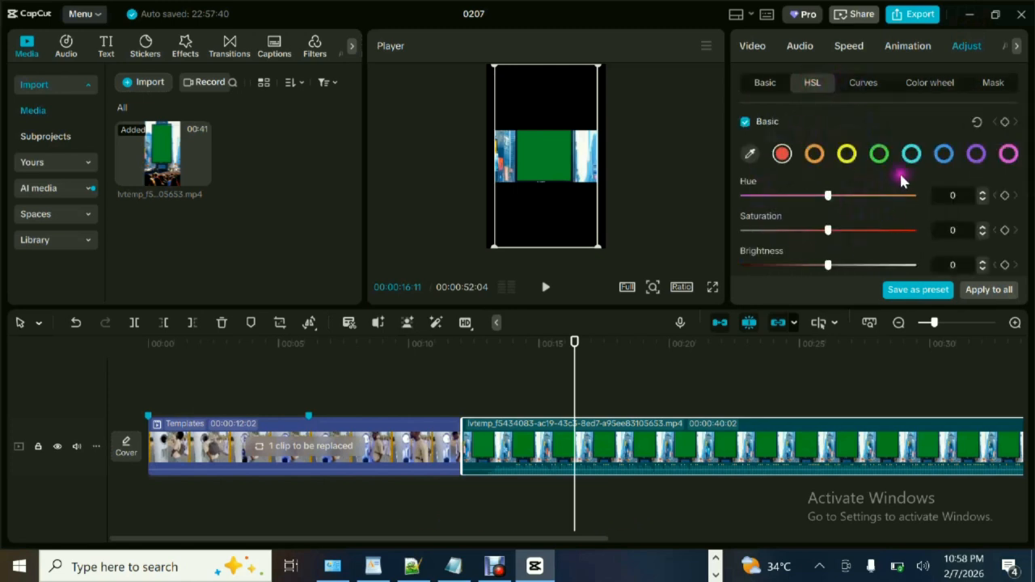
click(865, 88)
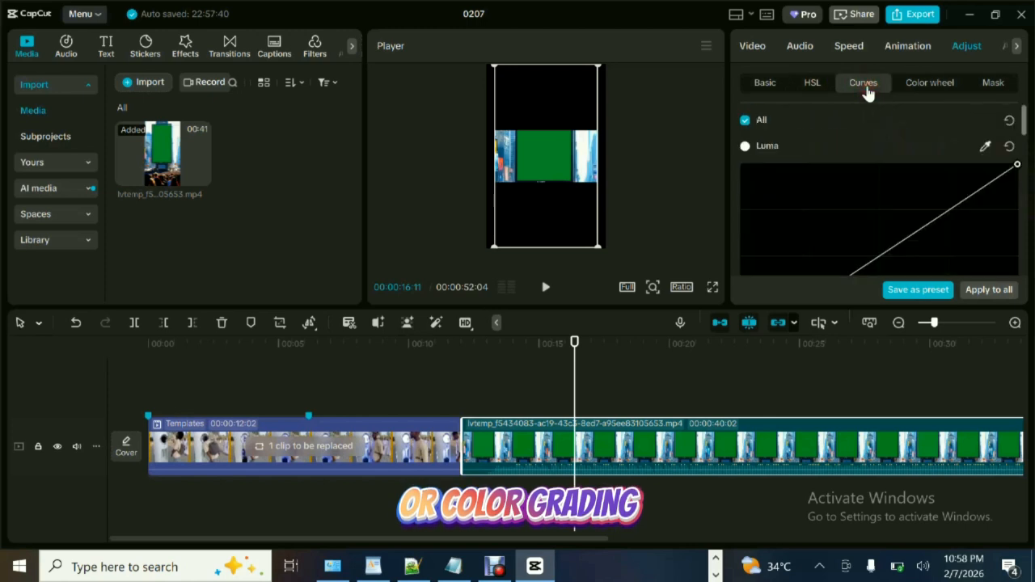
click(934, 92)
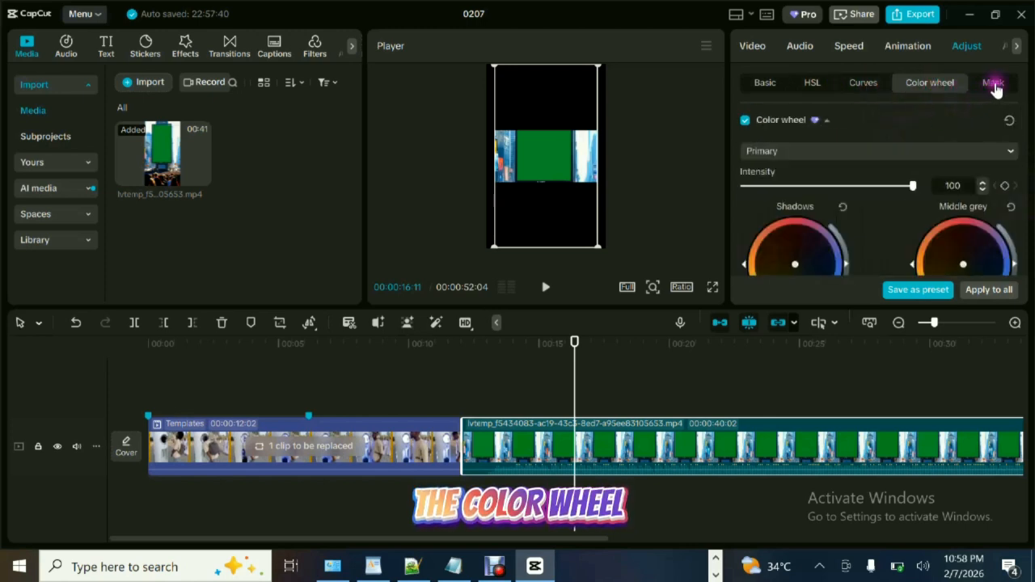
drag(1029, 121, 1027, 172)
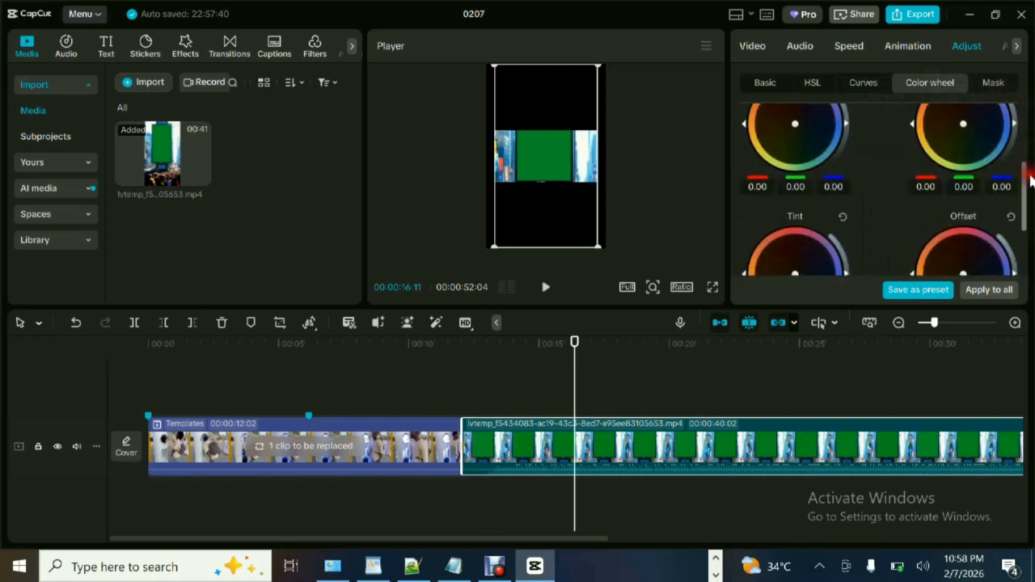
click(996, 84)
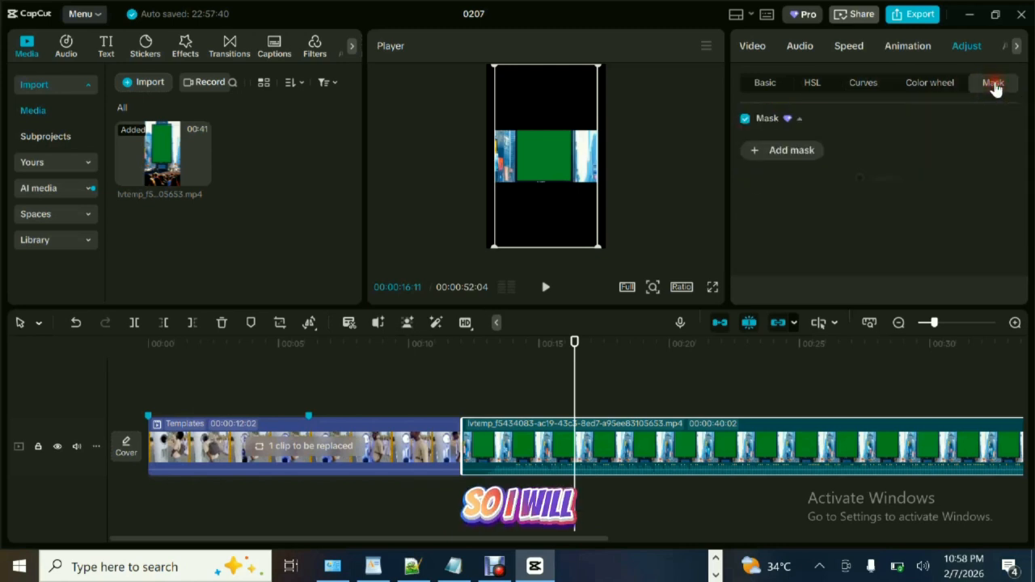
- Try to enable AI effects on the clip and decline the storage of prompts and generated content
click(996, 46)
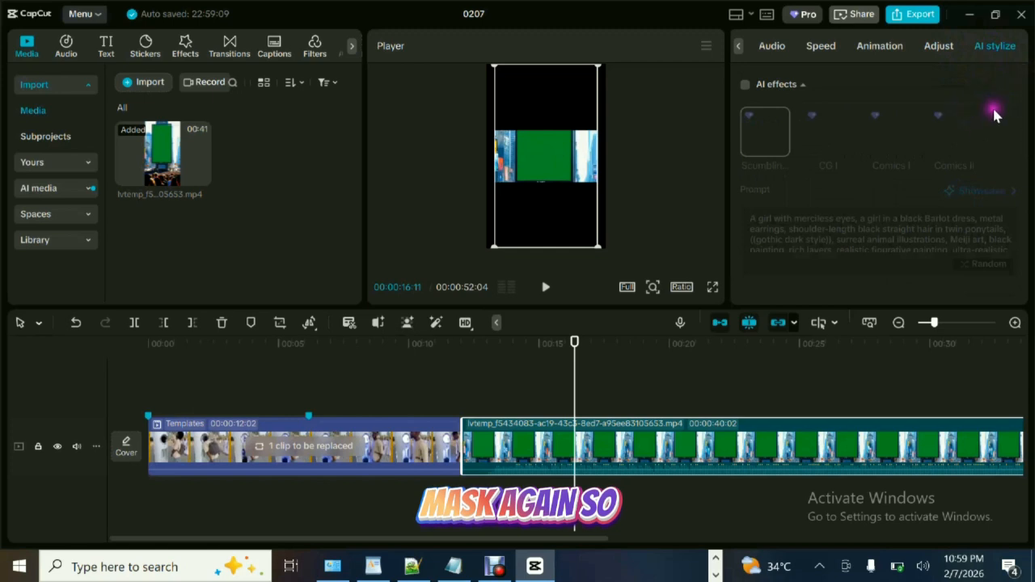
click(745, 84)
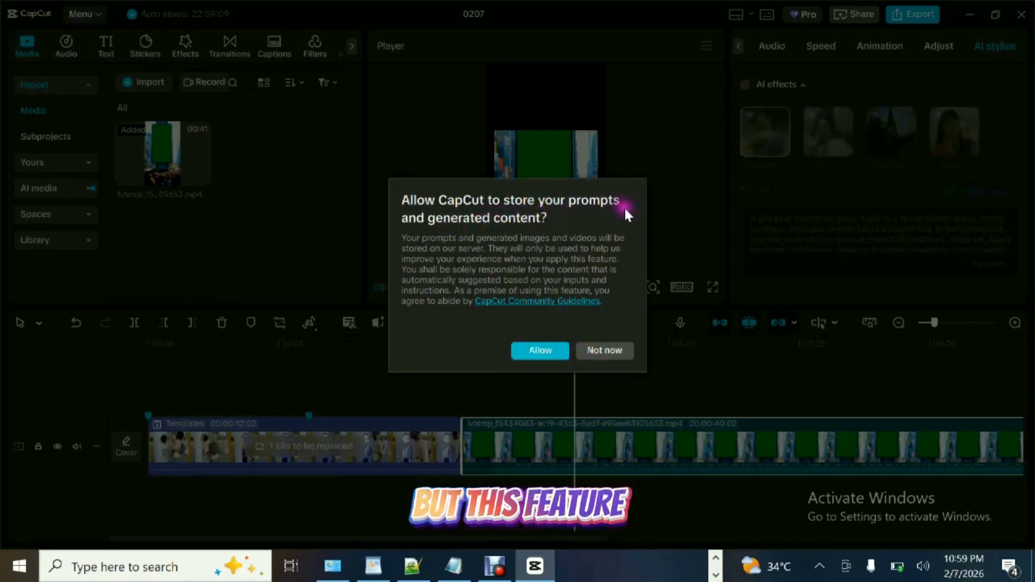
click(612, 353)
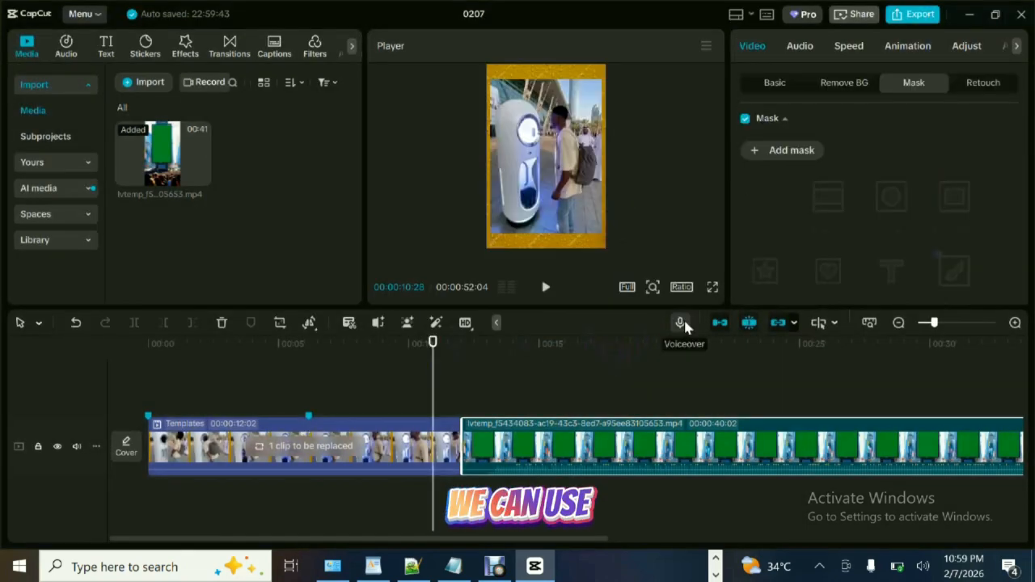
- Record a voiceover of about 4 seconds from 00:00:10:28 with the USB Audio Device microphone and close the recorder
click(681, 323)
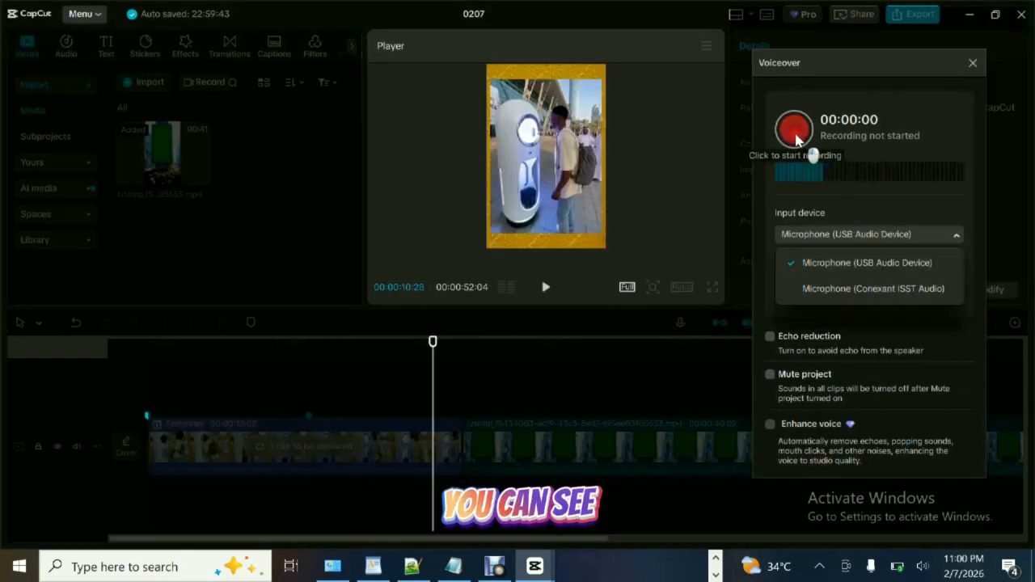
click(796, 136)
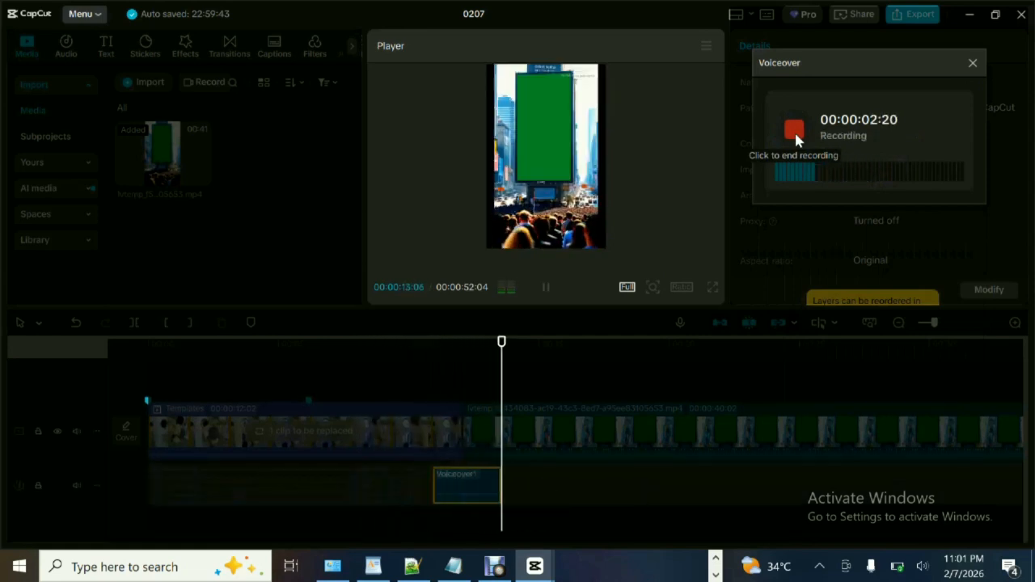
click(794, 130)
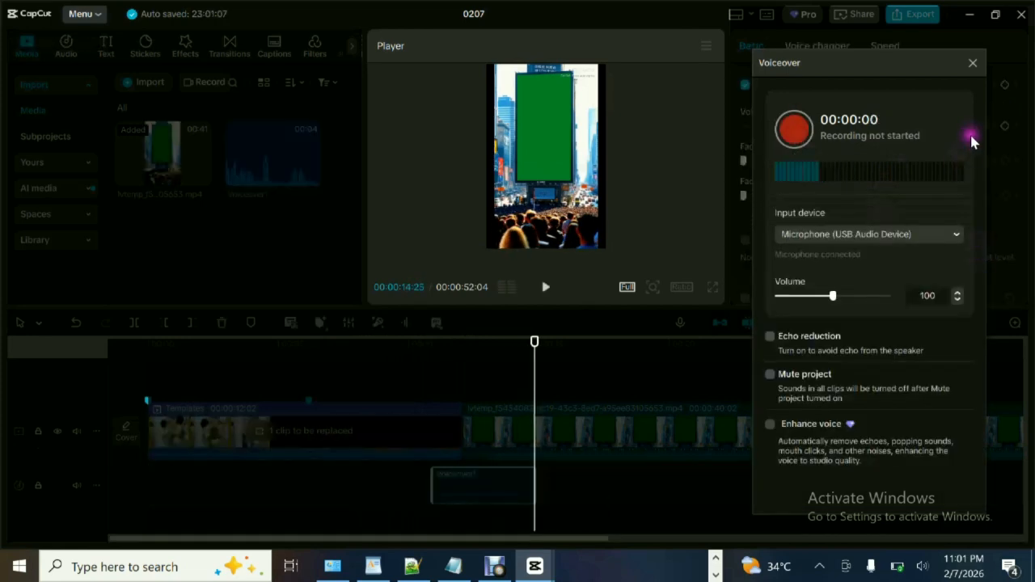
click(972, 63)
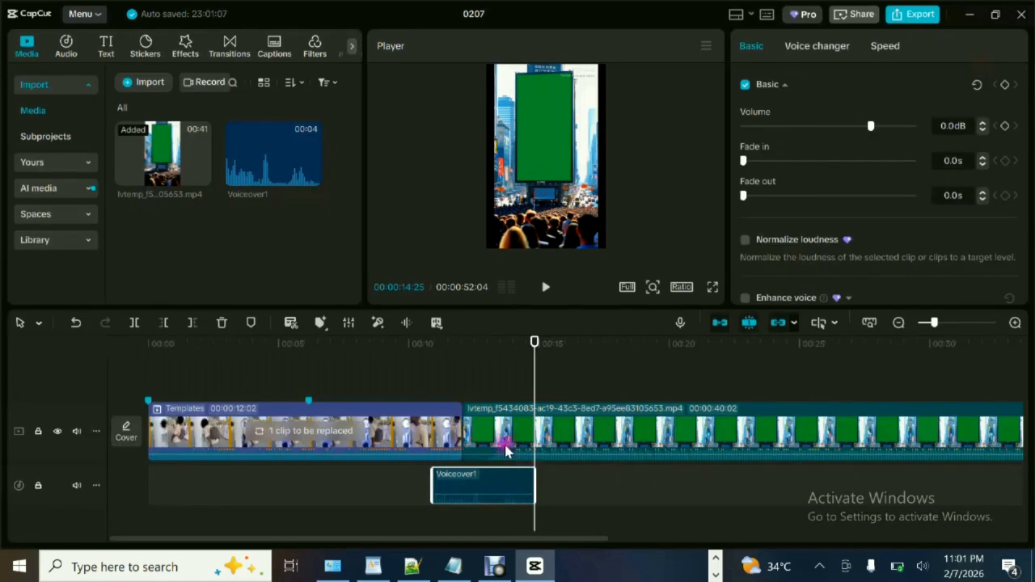
- Move the playhead to 00:00:14:04, select the Voiceover1 clip, and switch the selection to the green-screen video clip
drag(534, 358, 432, 363)
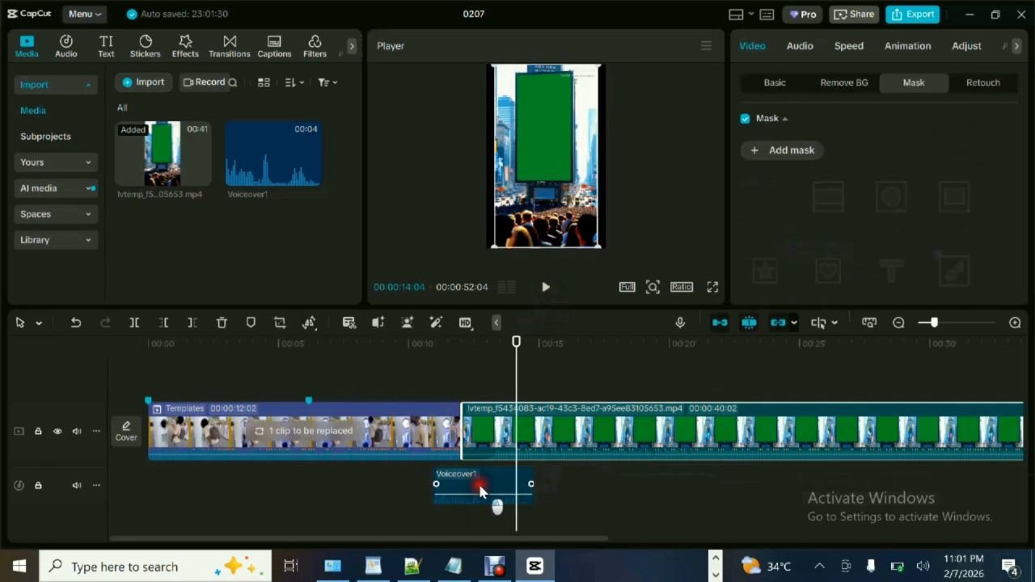
click(494, 495)
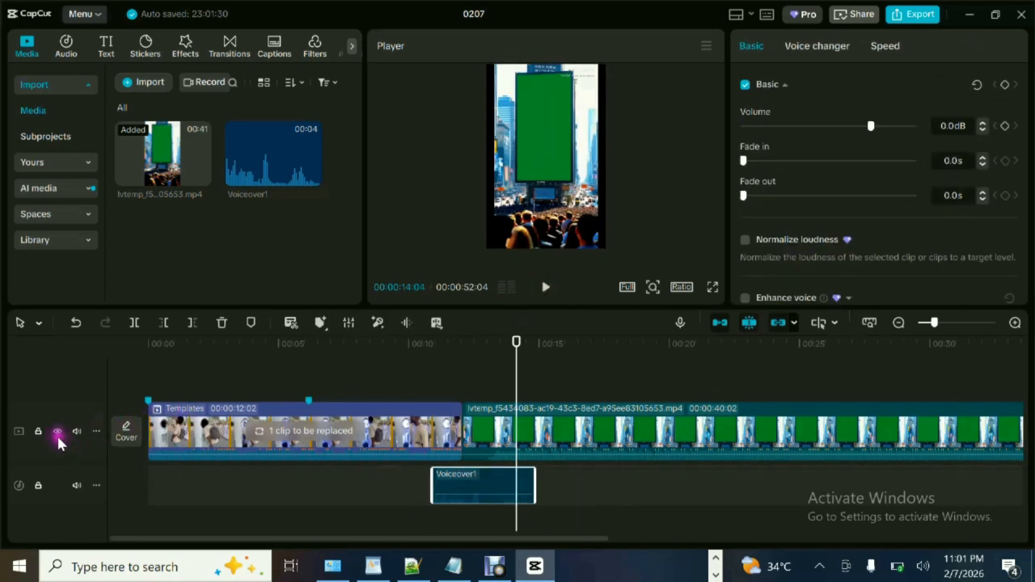
click(607, 458)
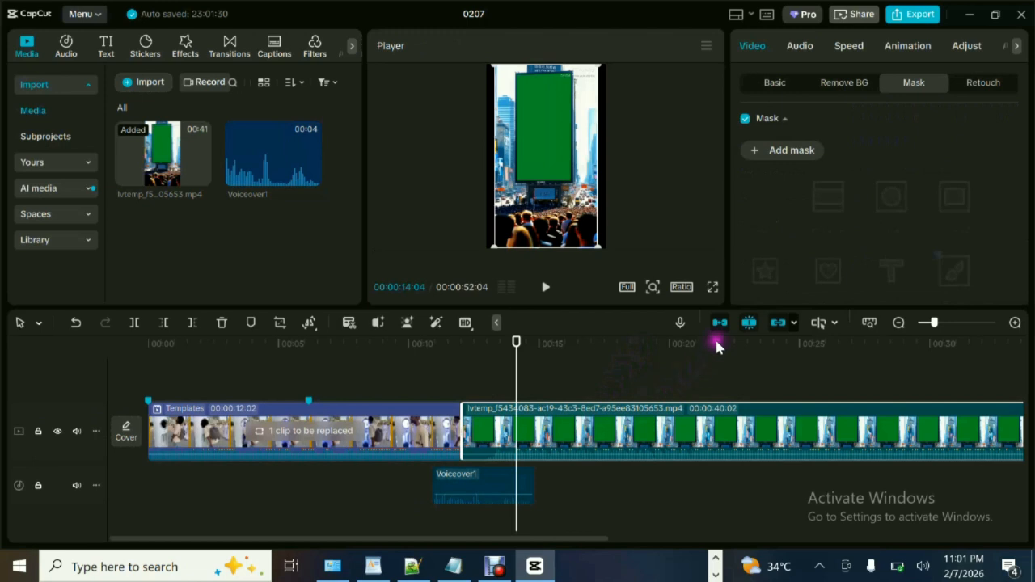
- Turn the main track magnet off and back on, and do the same with auto snapping
click(721, 324)
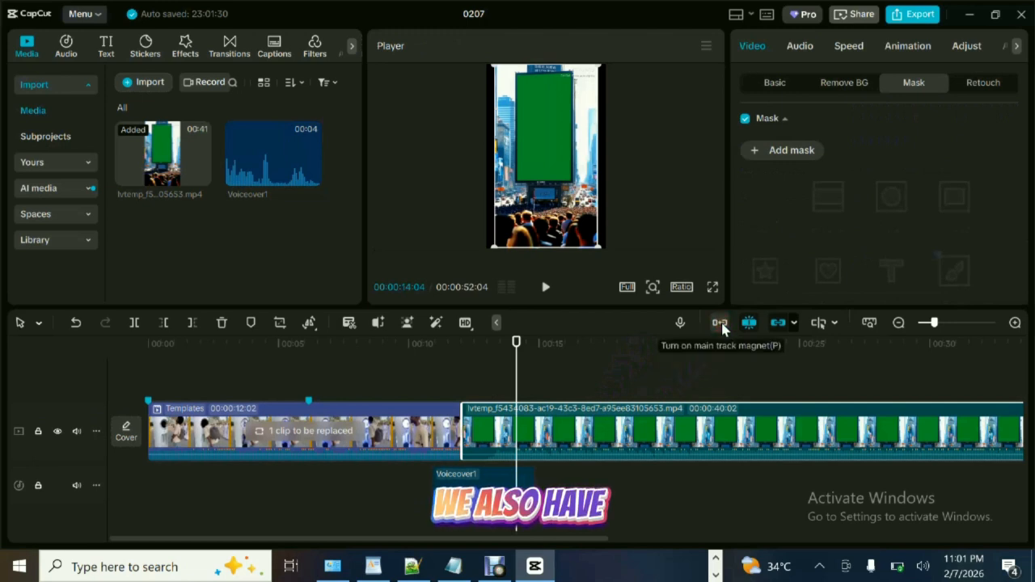
click(720, 323)
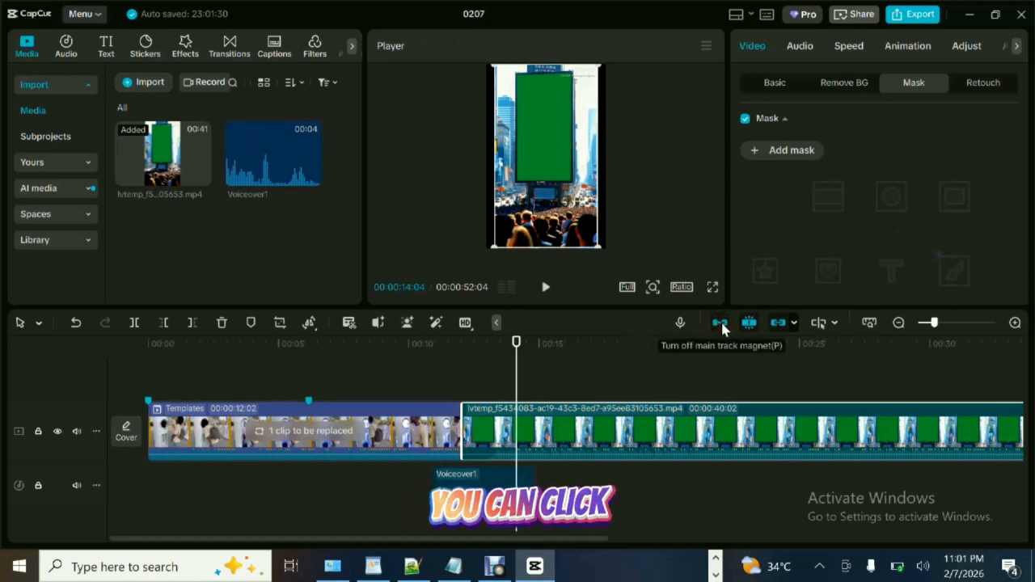
click(758, 322)
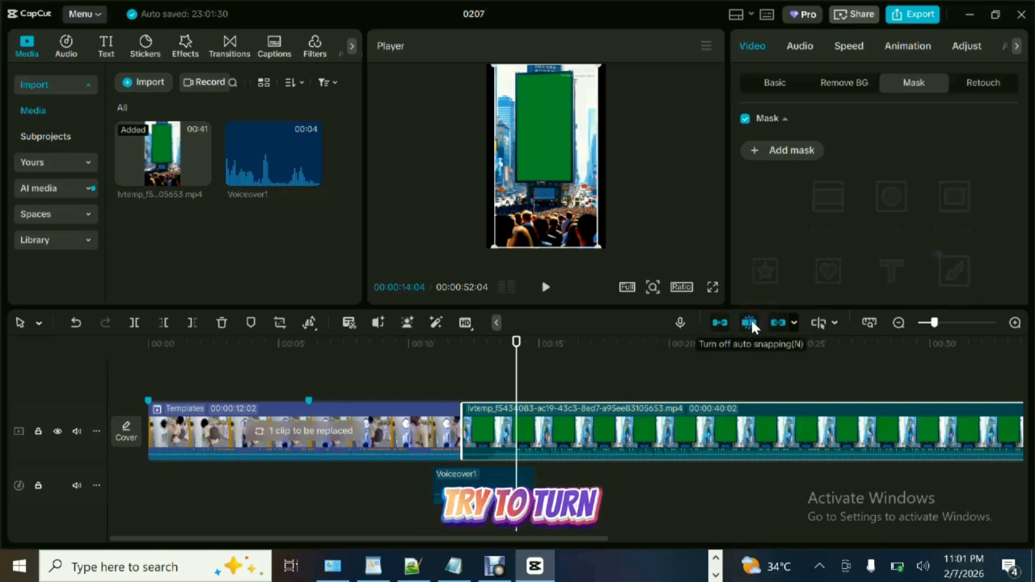
click(750, 322)
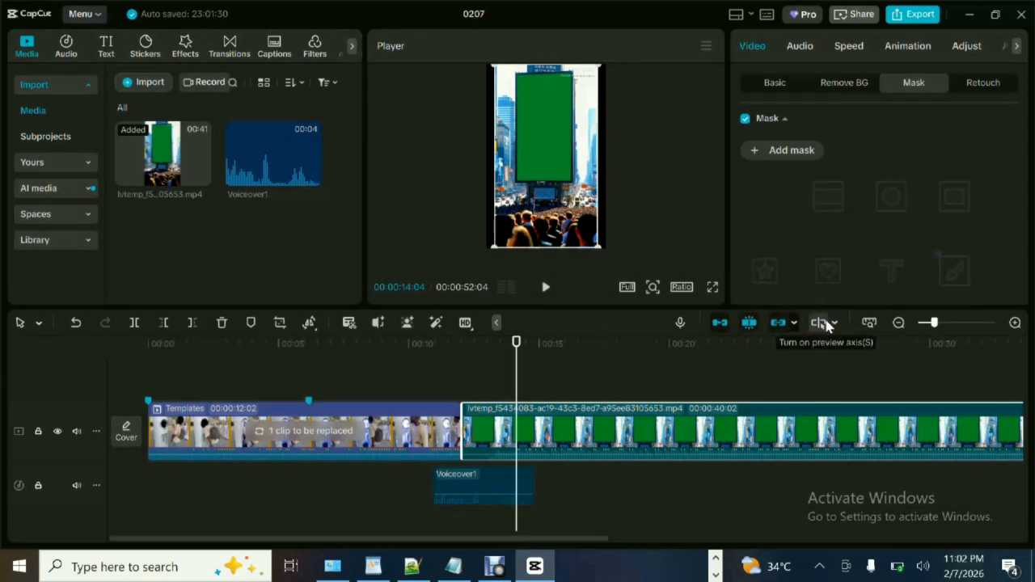
click(900, 323)
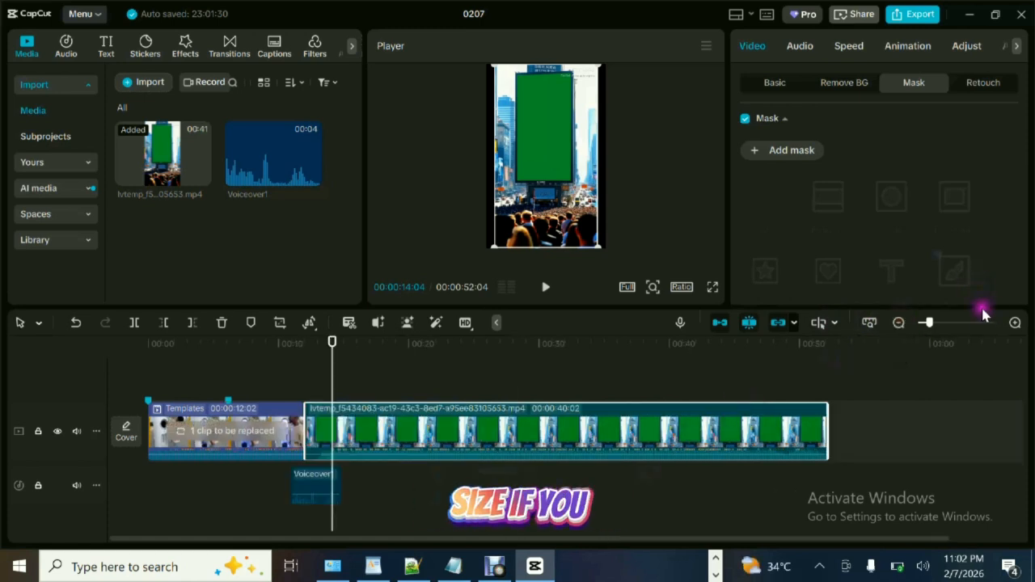
click(1015, 323)
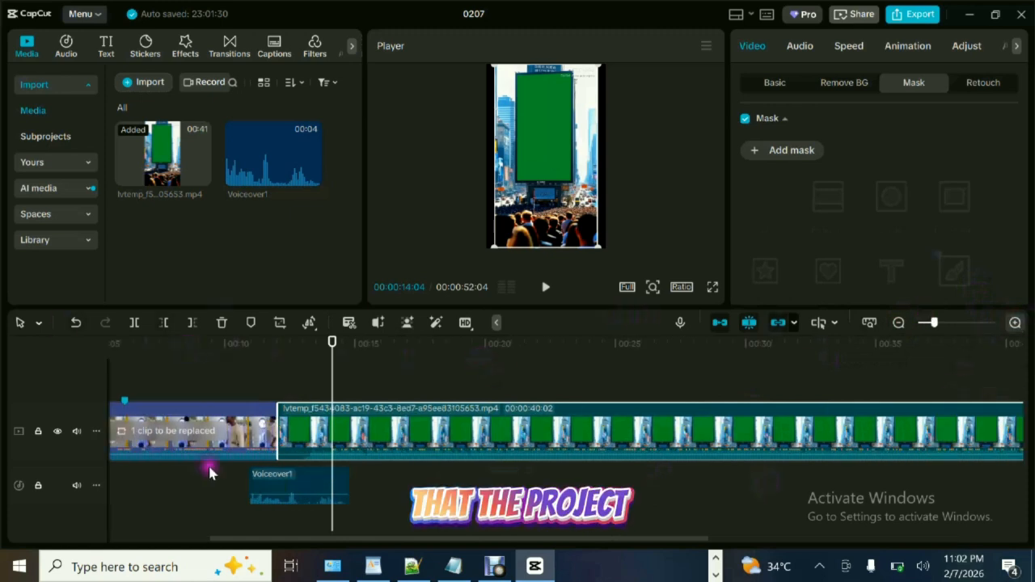
- Lock and unlock the main video track, and hide it while moving the playhead to 00:00:17:05 before showing it again
click(42, 431)
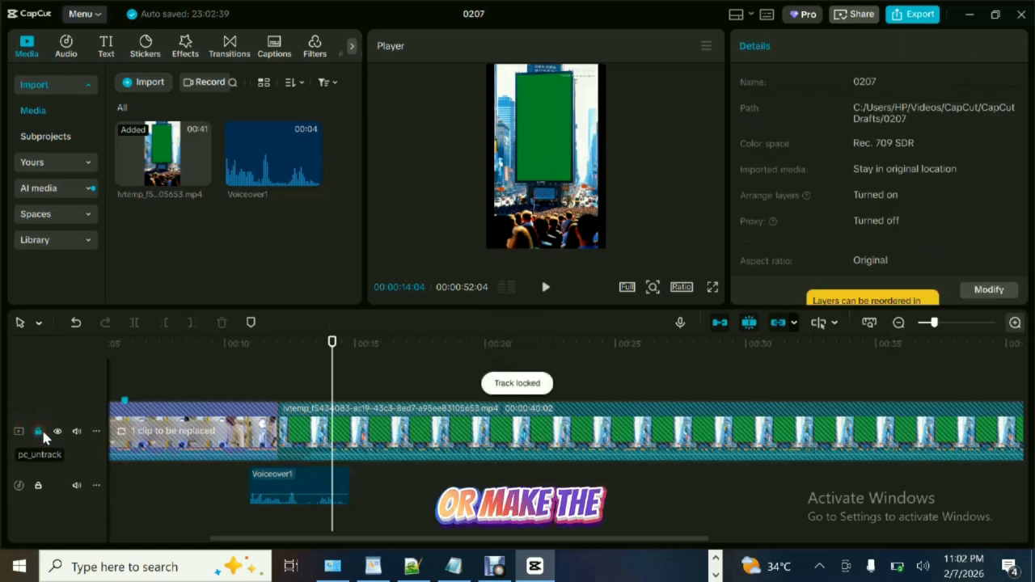
click(42, 431)
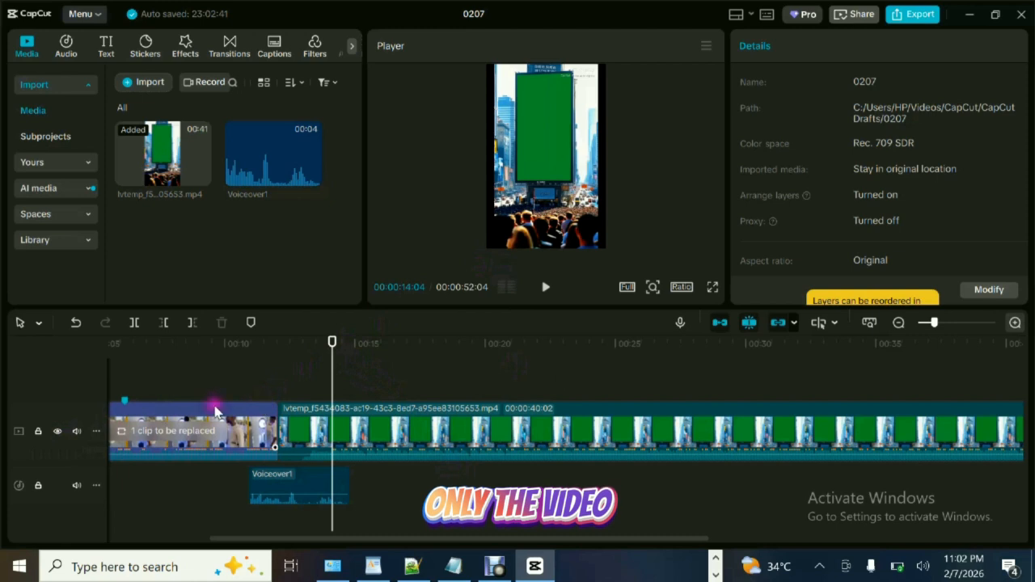
click(58, 431)
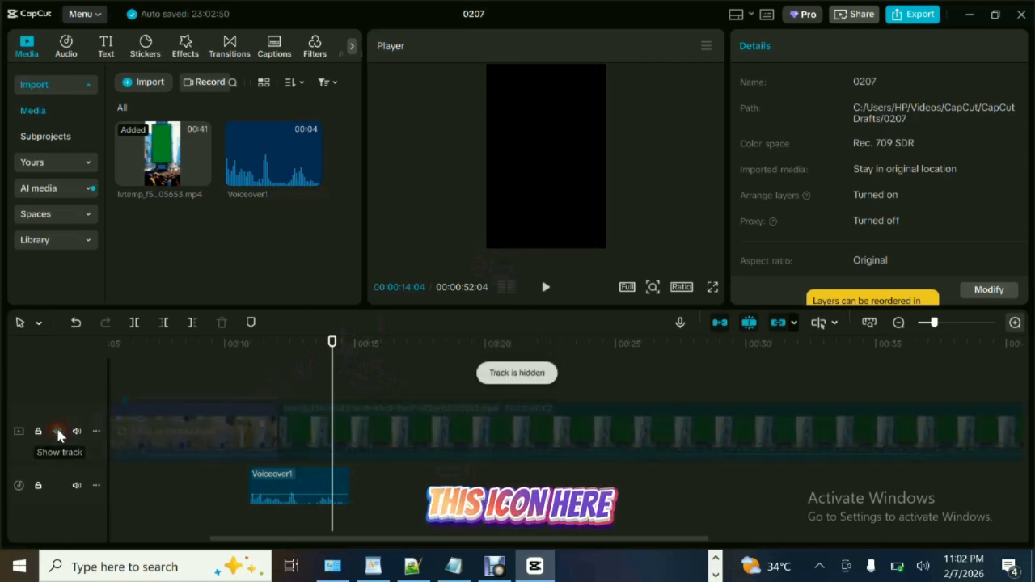
mouse_move(332, 342)
mouse_down()
mouse_move(448, 350)
mouse_move(509, 366)
mouse_move(411, 392)
mouse_up()
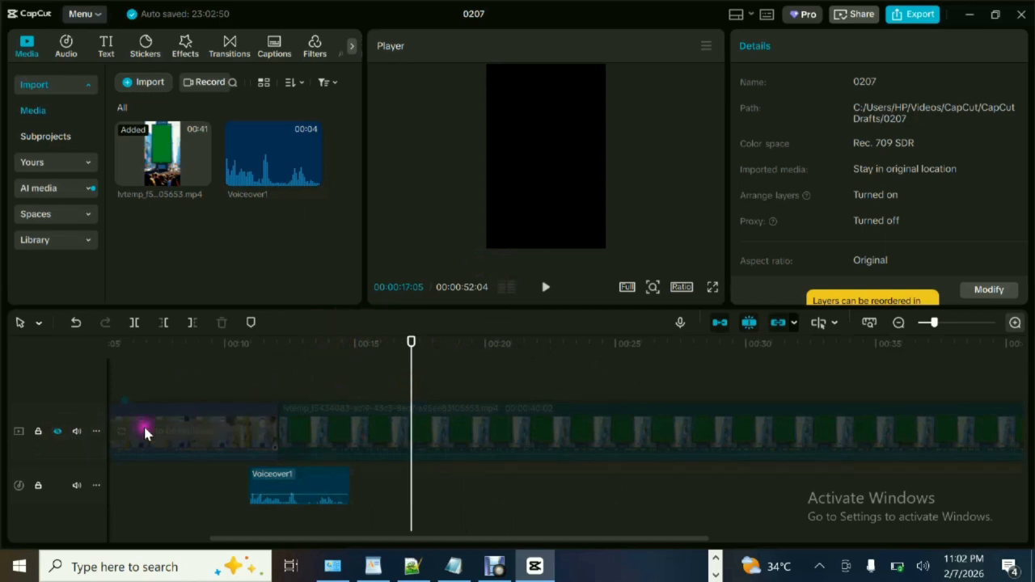
click(57, 430)
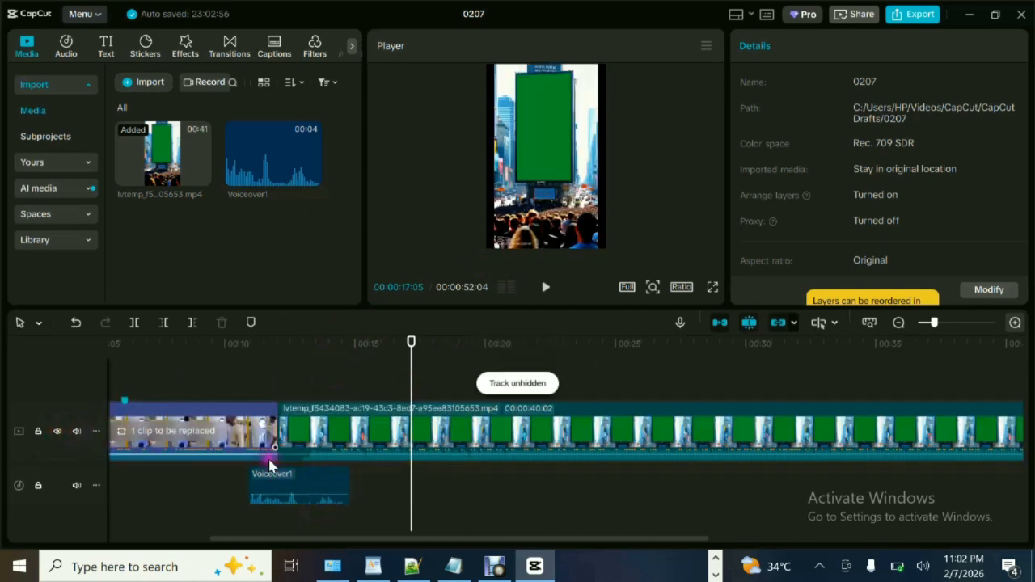
- Mute the main video track and set its audio waveform size to 60%
click(77, 431)
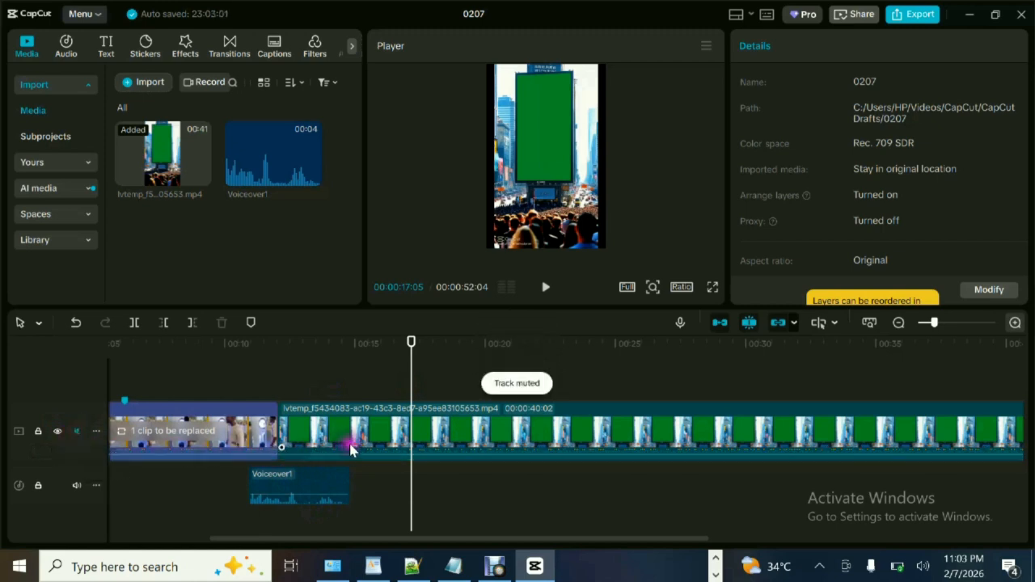
right_click(92, 433)
mouse_move(118, 438)
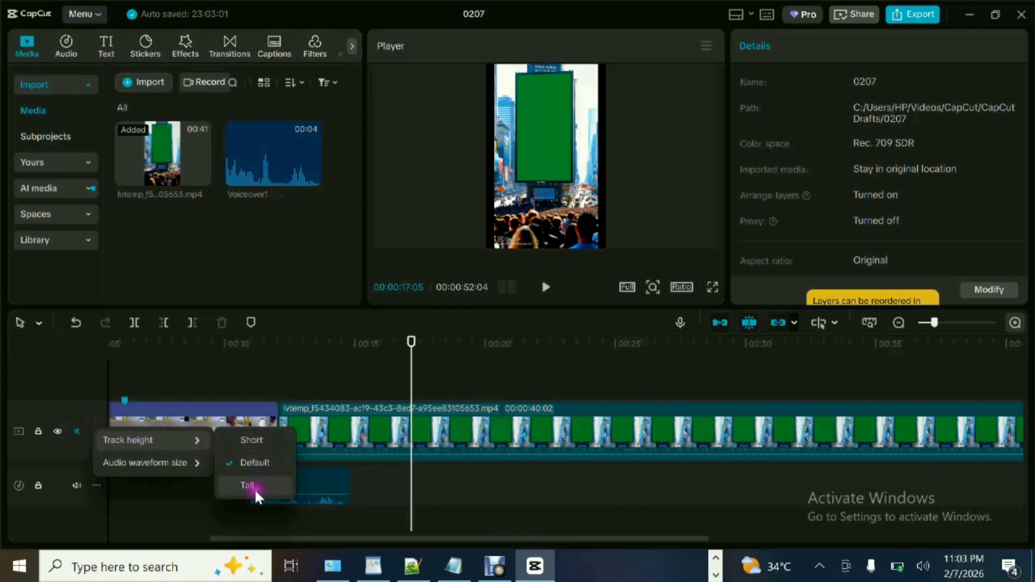
mouse_move(180, 464)
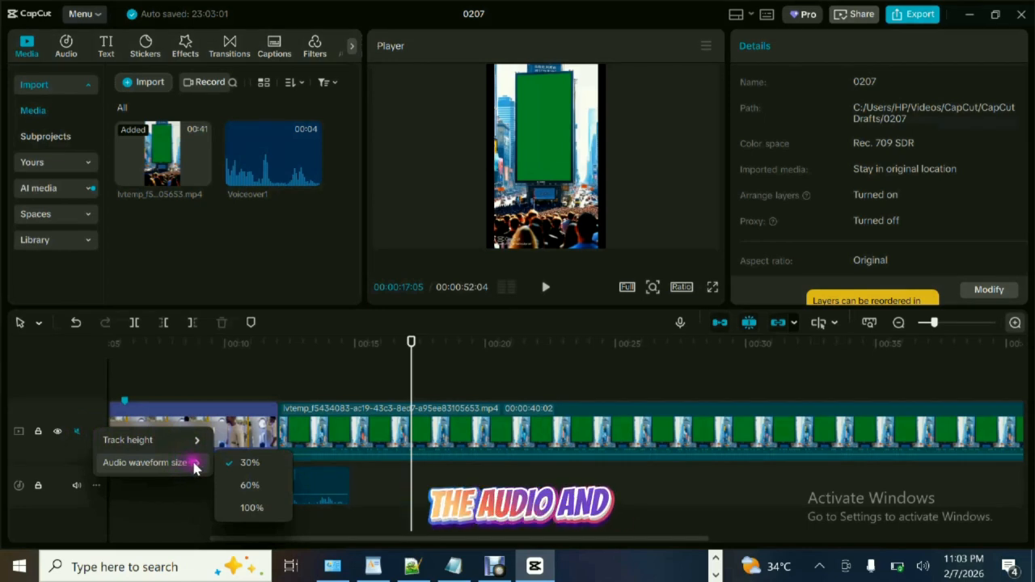
click(255, 484)
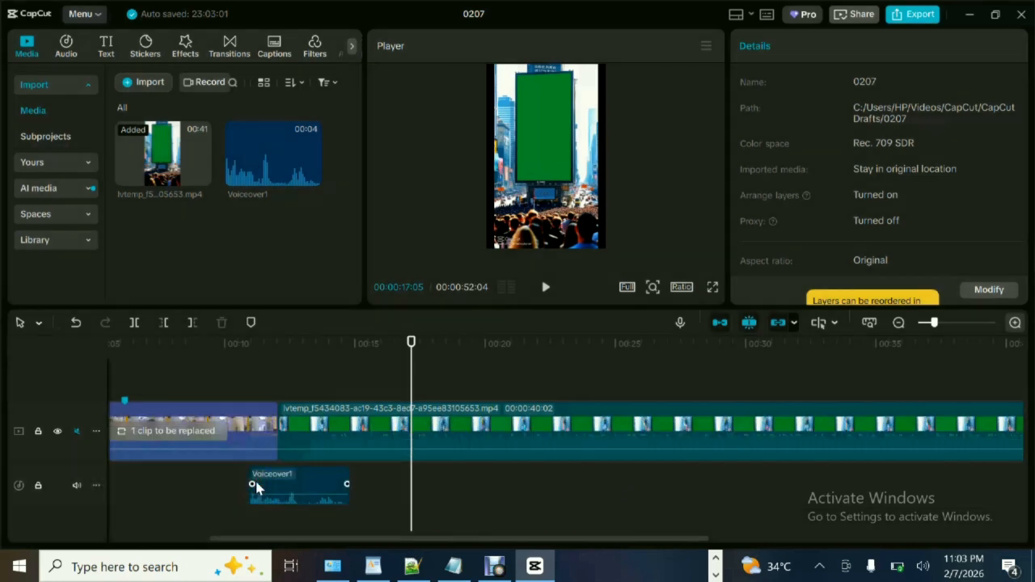
- Try the Tall track height on the main video track and return it to Default
click(96, 431)
mouse_move(197, 443)
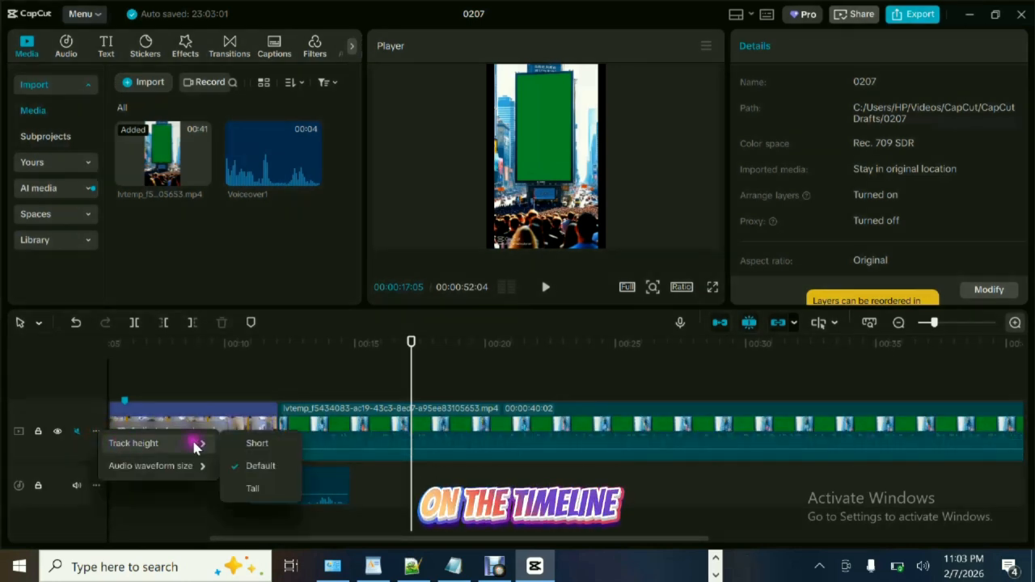
click(263, 488)
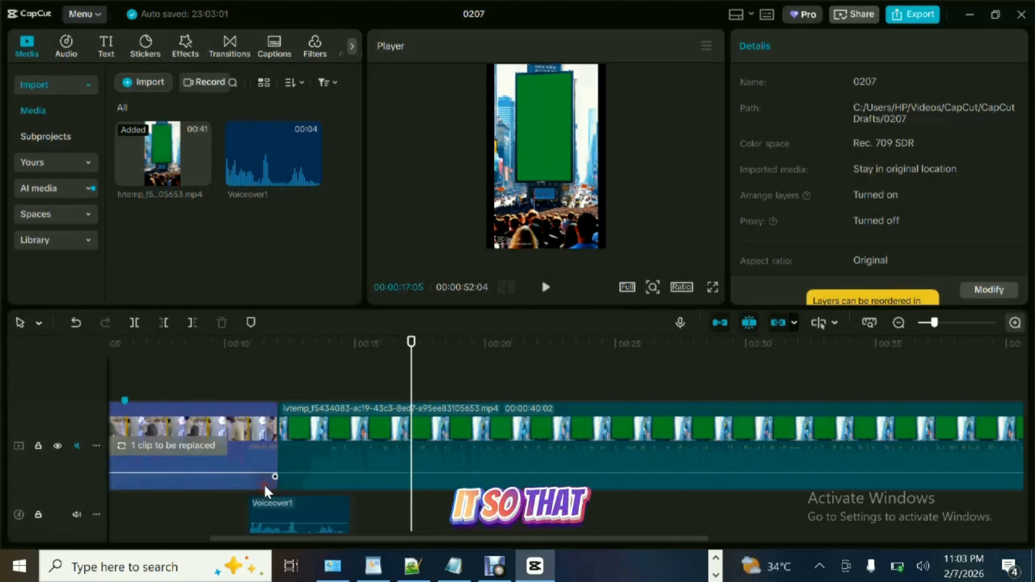
click(96, 444)
mouse_move(132, 455)
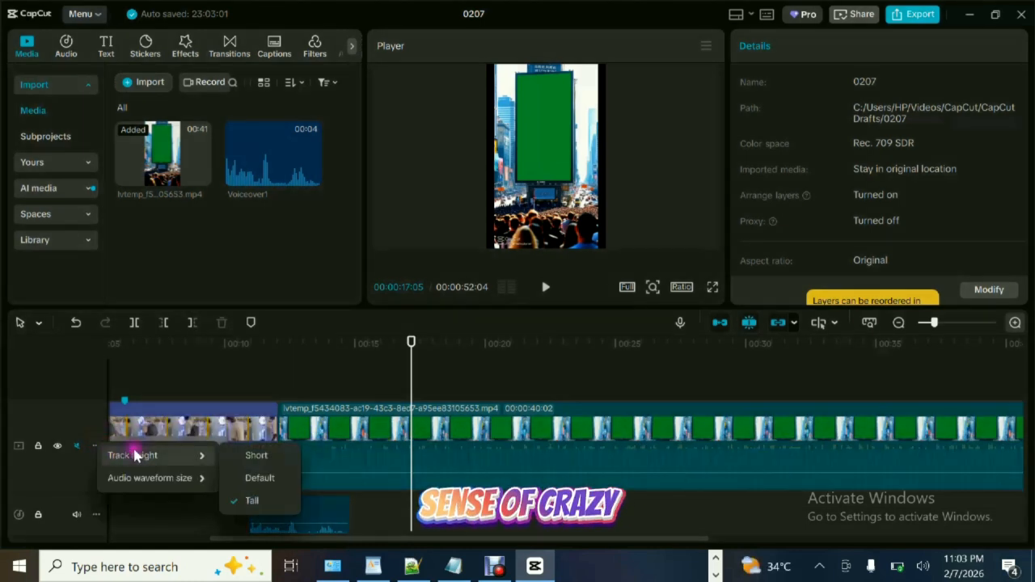
click(256, 477)
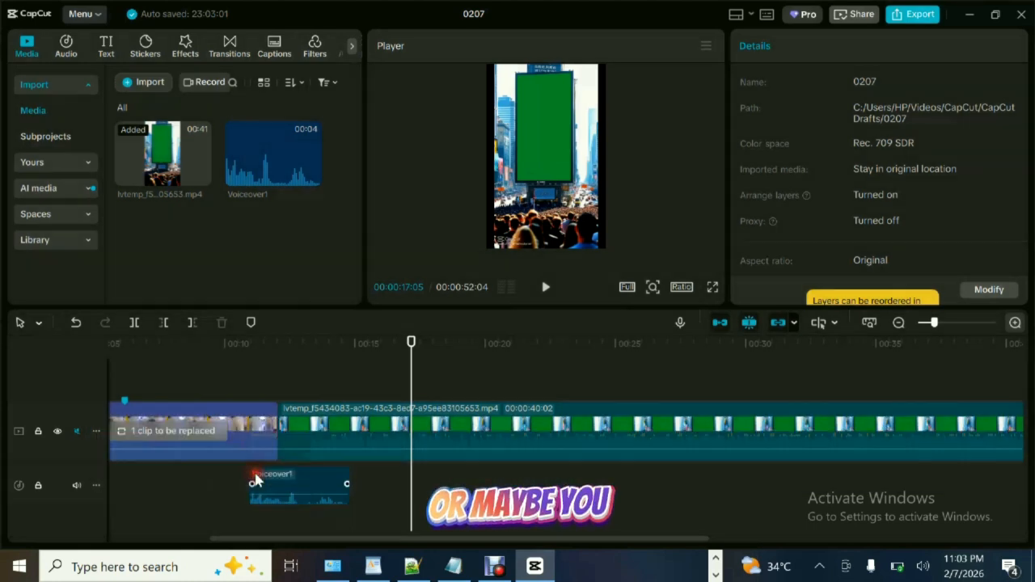
- Set the main video track's audio waveform size to 30%
click(95, 429)
mouse_move(153, 459)
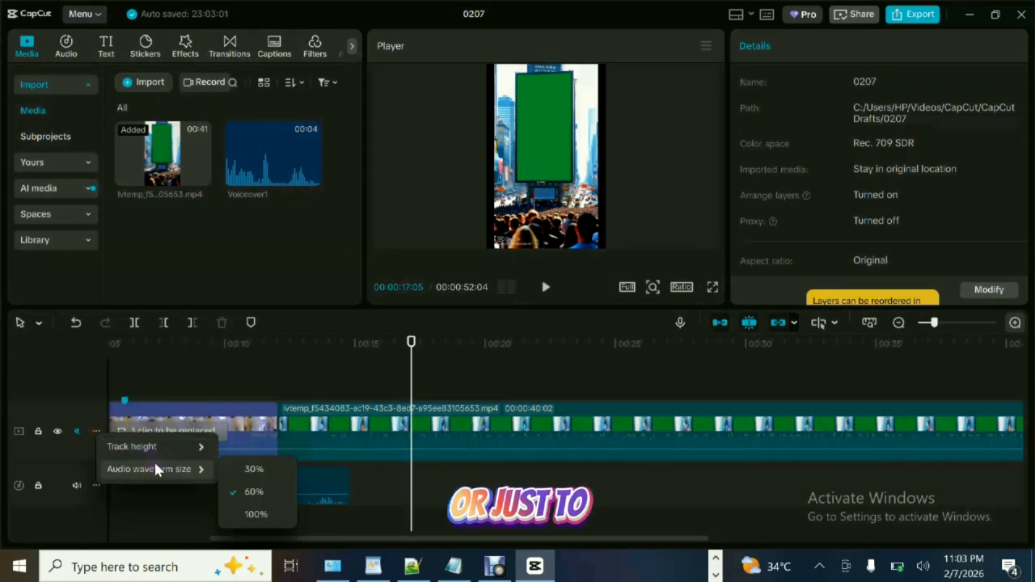
click(244, 469)
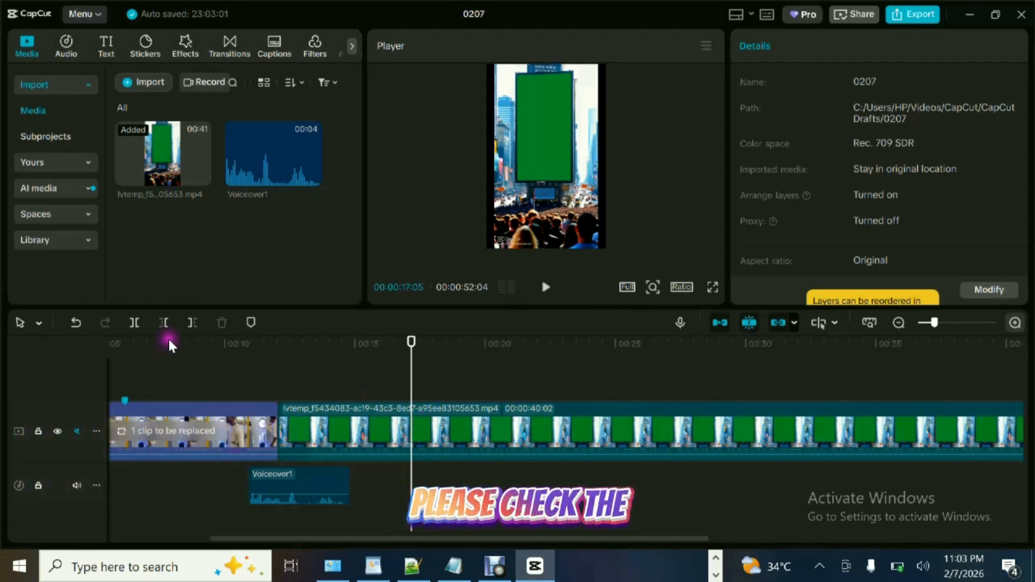
- Split the green-screen clip at 00:00:17:05 and 00:00:24:04 and move the middle segment to a new track above, starting at about 6 seconds
click(133, 323)
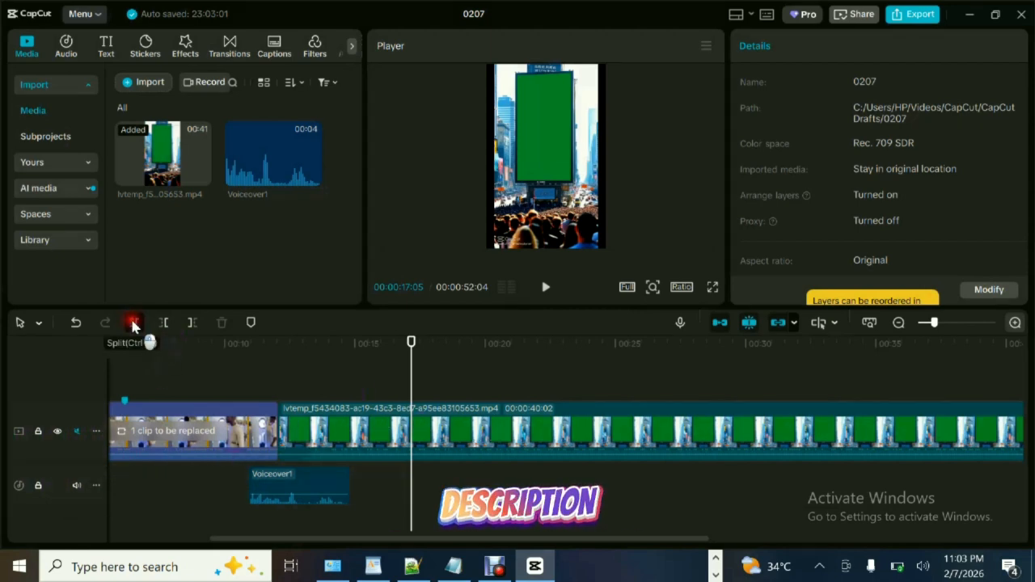
click(593, 342)
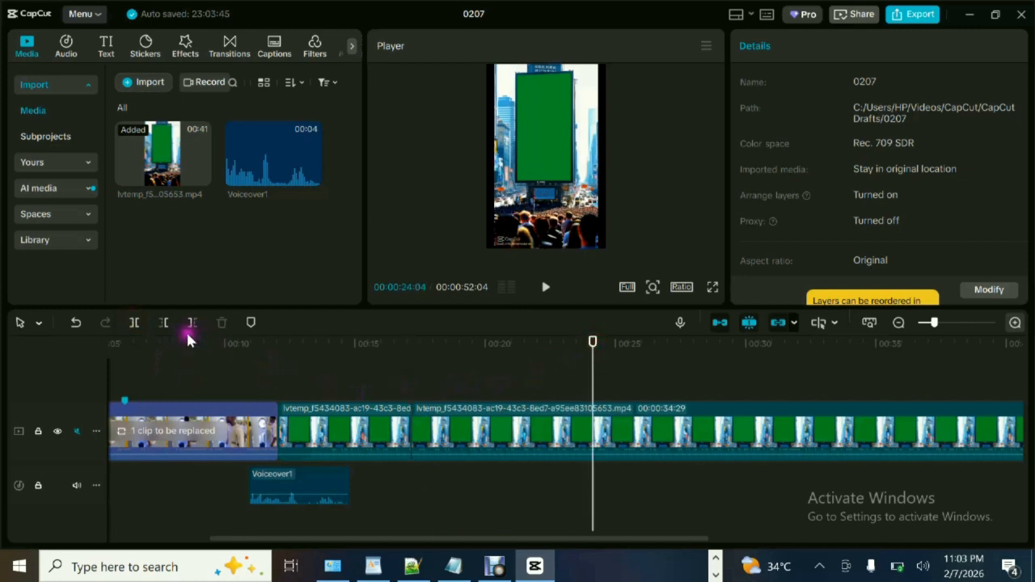
click(135, 324)
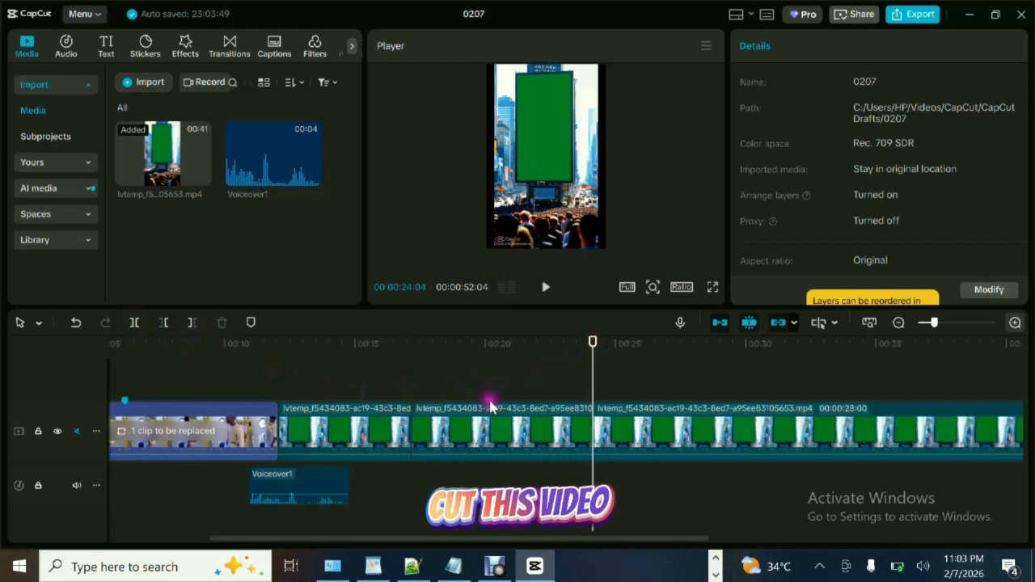
click(489, 417)
drag(424, 354, 204, 355)
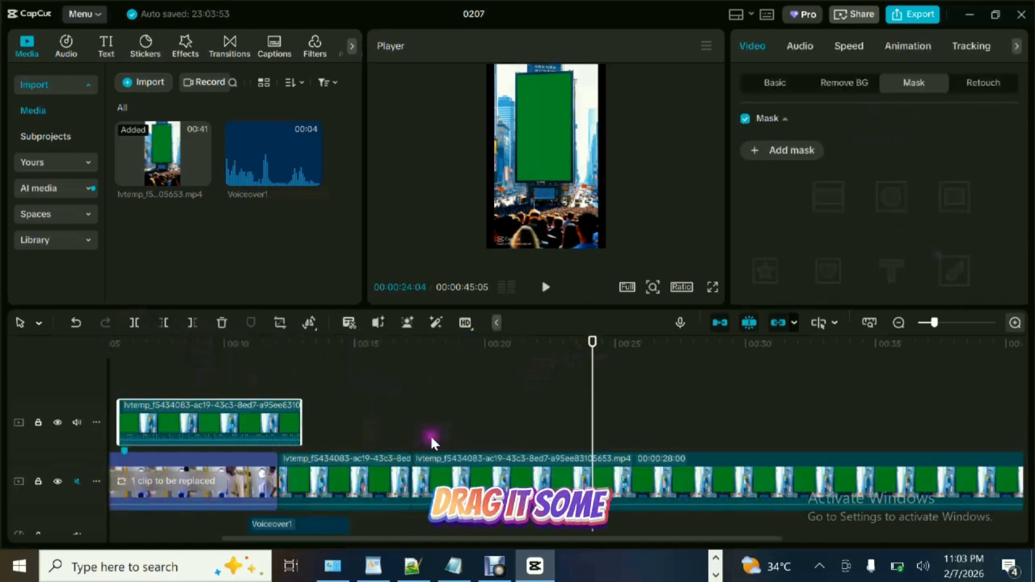
- Split the last main-track segment at 00:00:24:04 and move its second part to another new track on top, starting at about 6 seconds
click(591, 481)
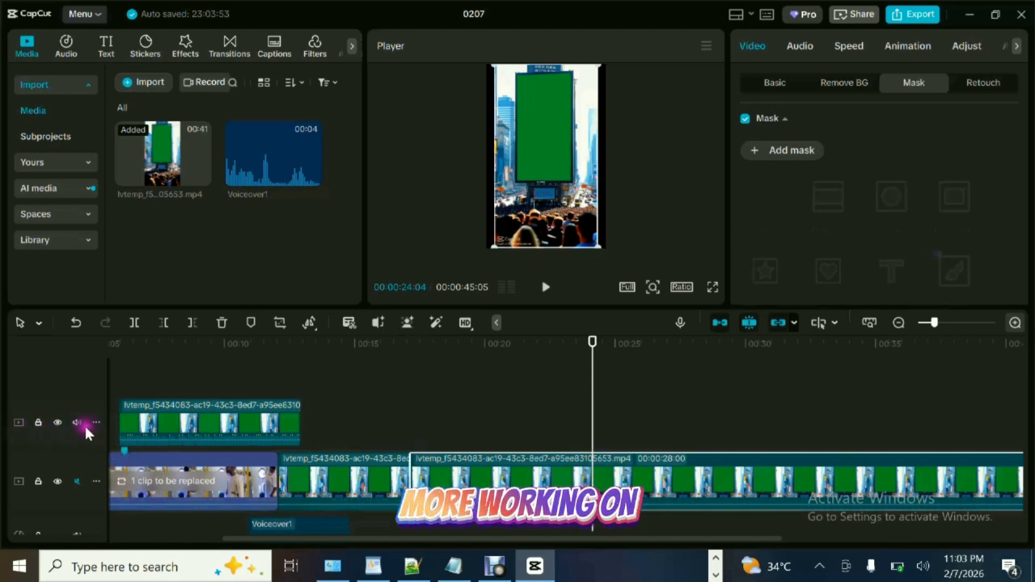
click(136, 323)
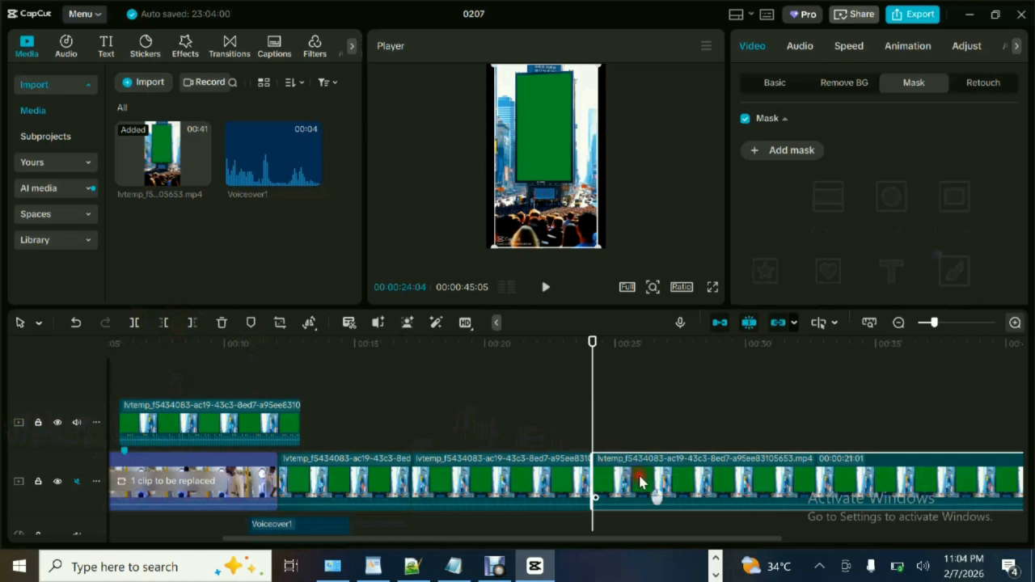
drag(639, 482, 164, 362)
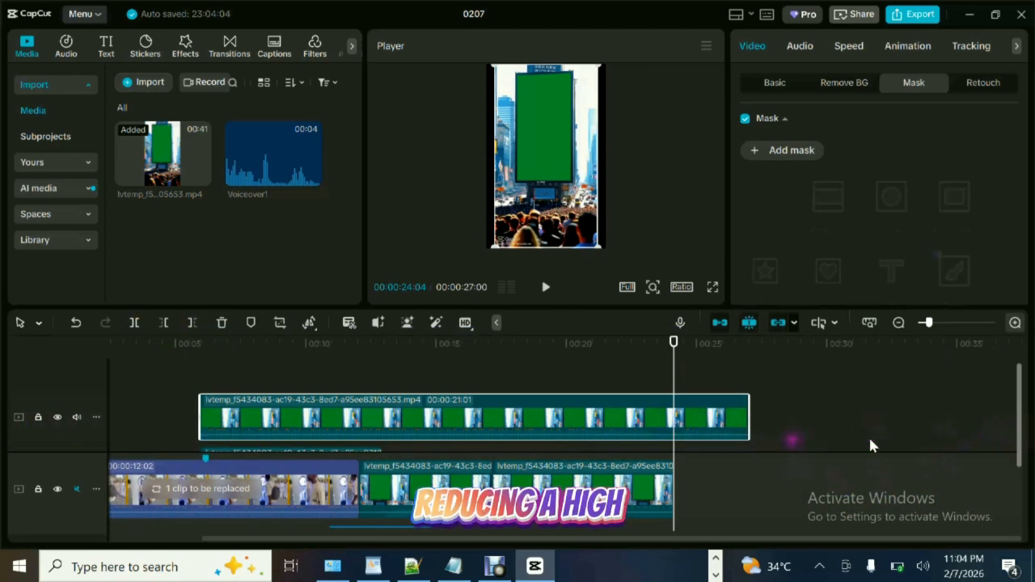
mouse_move(1022, 418)
mouse_down()
mouse_move(1021, 453)
mouse_move(1011, 369)
mouse_move(1031, 477)
mouse_move(1028, 410)
mouse_up()
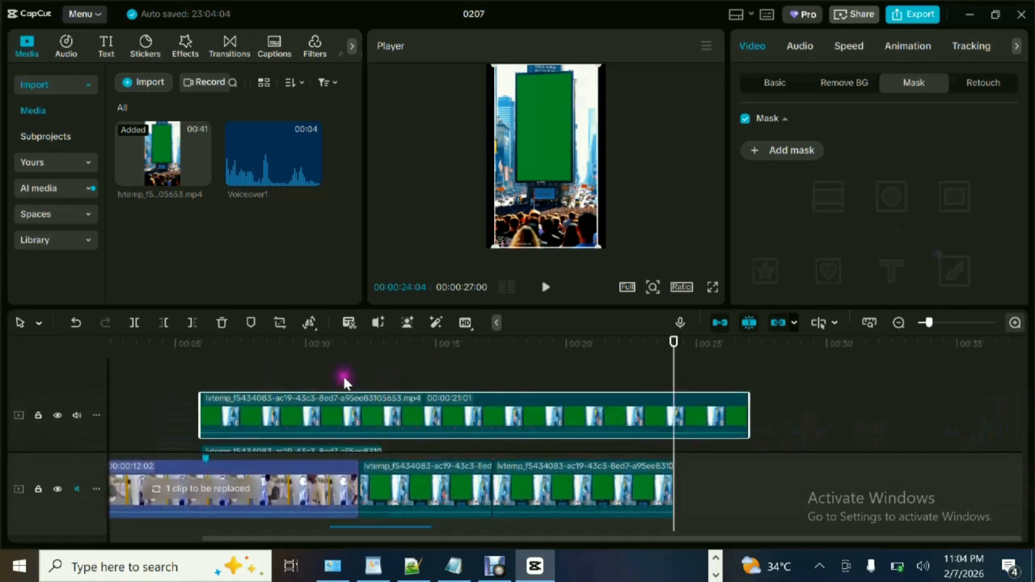
- Split the topmost clip at 00:00:24:04 and move its end piece to a new track above, starting at about 19.5 seconds
click(135, 322)
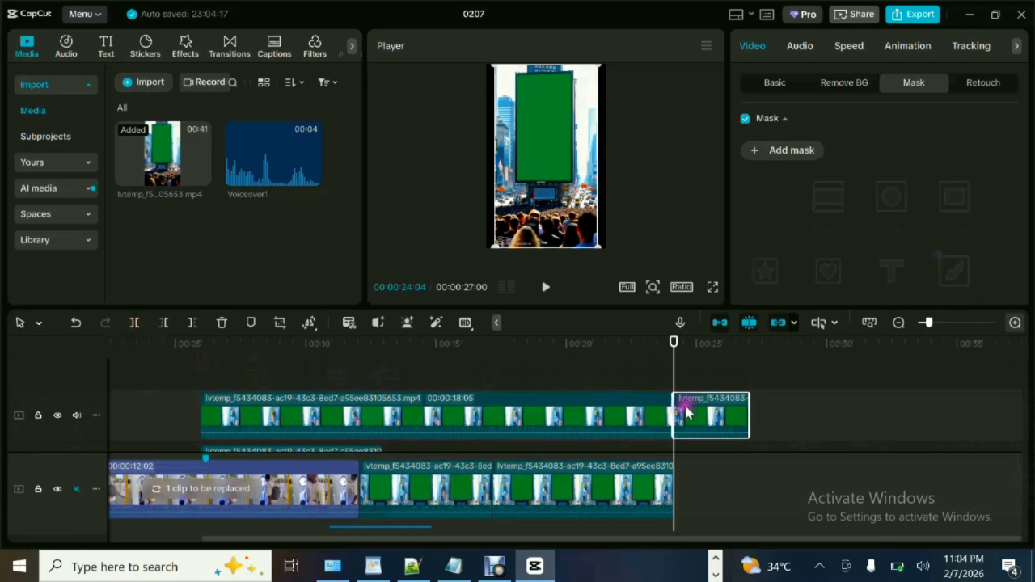
drag(706, 413, 584, 380)
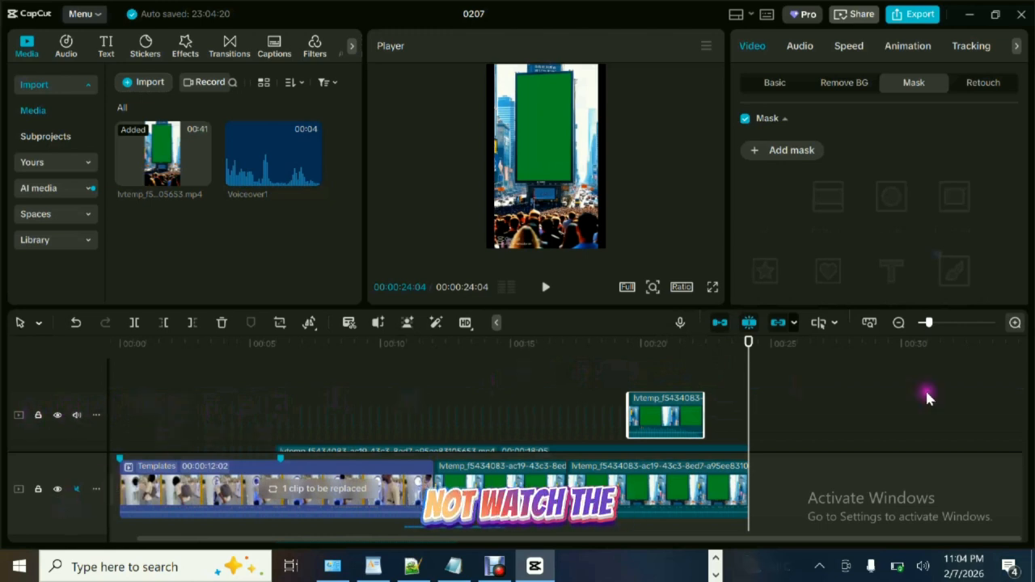
- Open the export settings for the project
drag(1023, 415, 1024, 453)
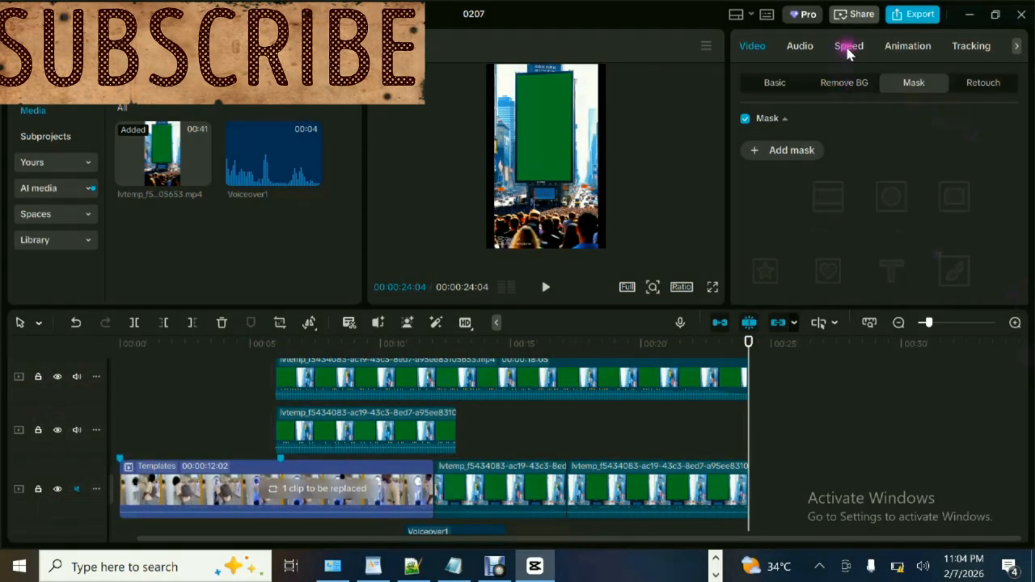
click(919, 15)
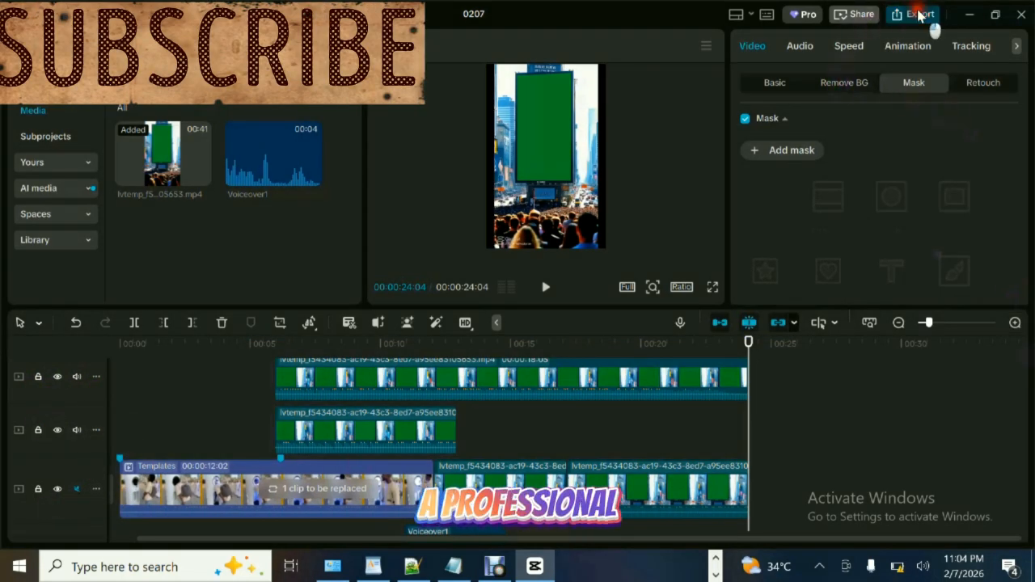